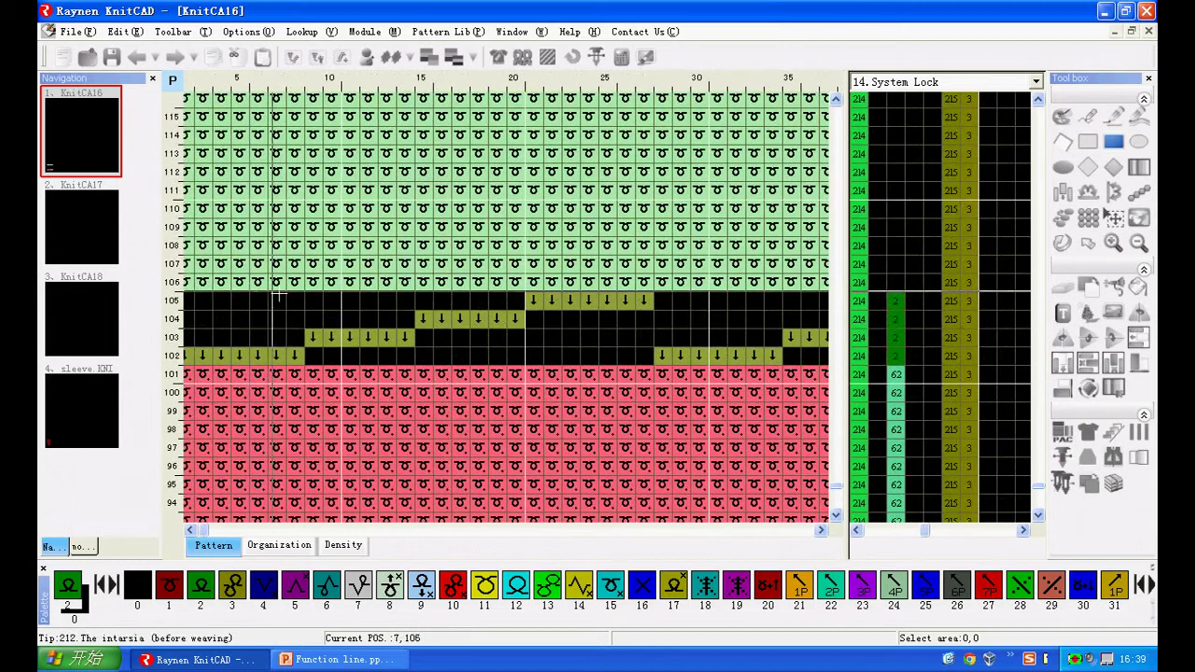
Step: Set the forced transfer direction of row 103 on function line 214 to 1:-->
scroll(457, 309, "up", 1)
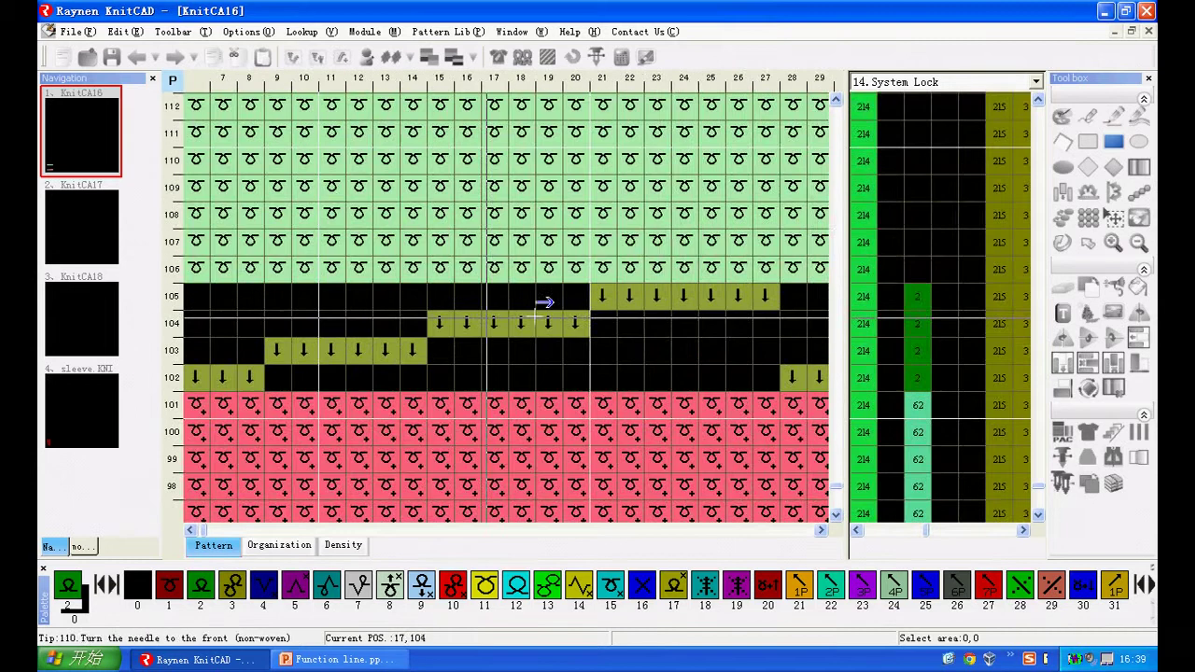
right_click(921, 349)
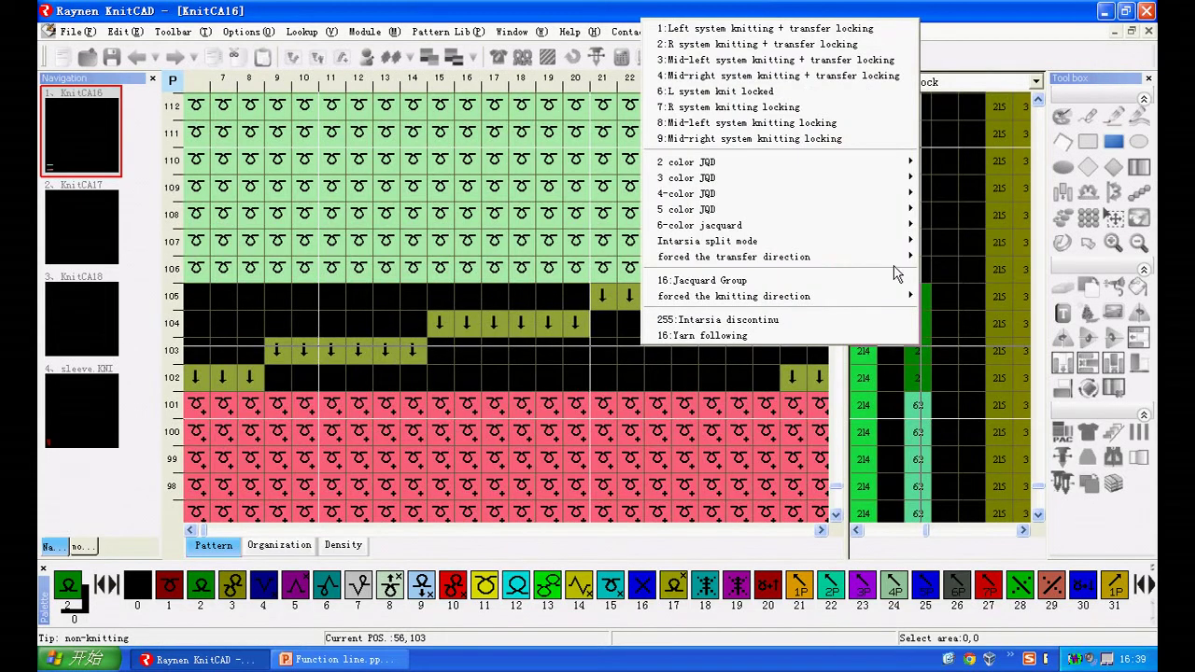
mouse_move(903, 264)
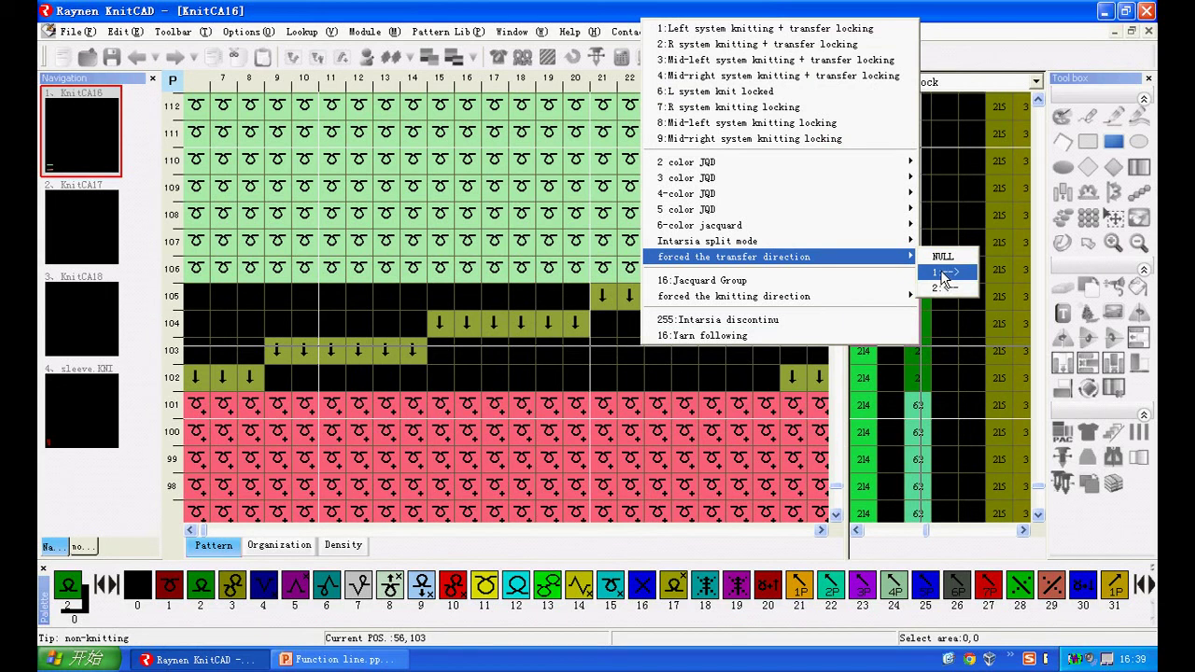
left_click(945, 273)
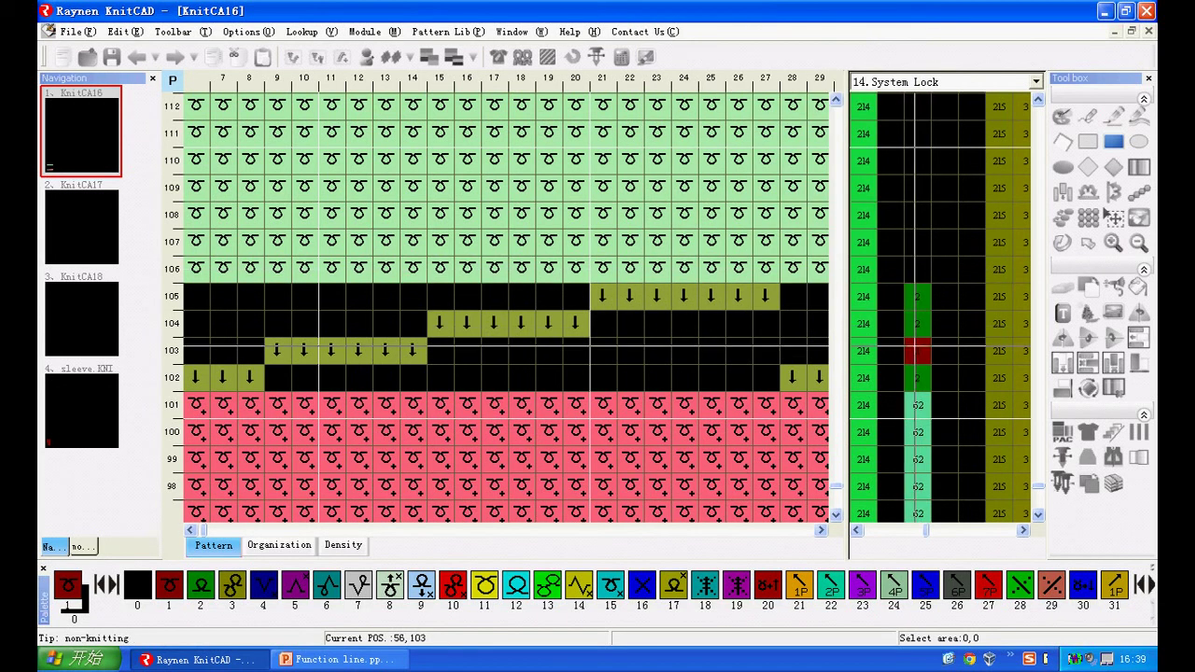
Step: Set the forced transfer direction of row 103 on function line 214 to 2:<--
mouse_move(916, 350)
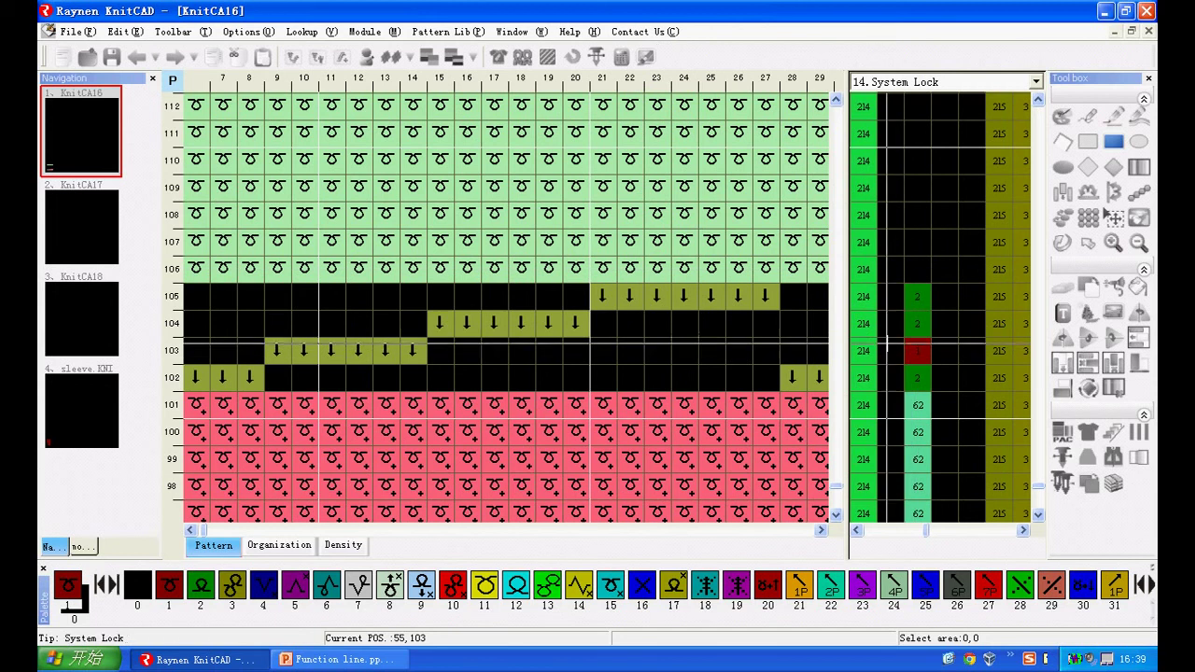
right_click(918, 354)
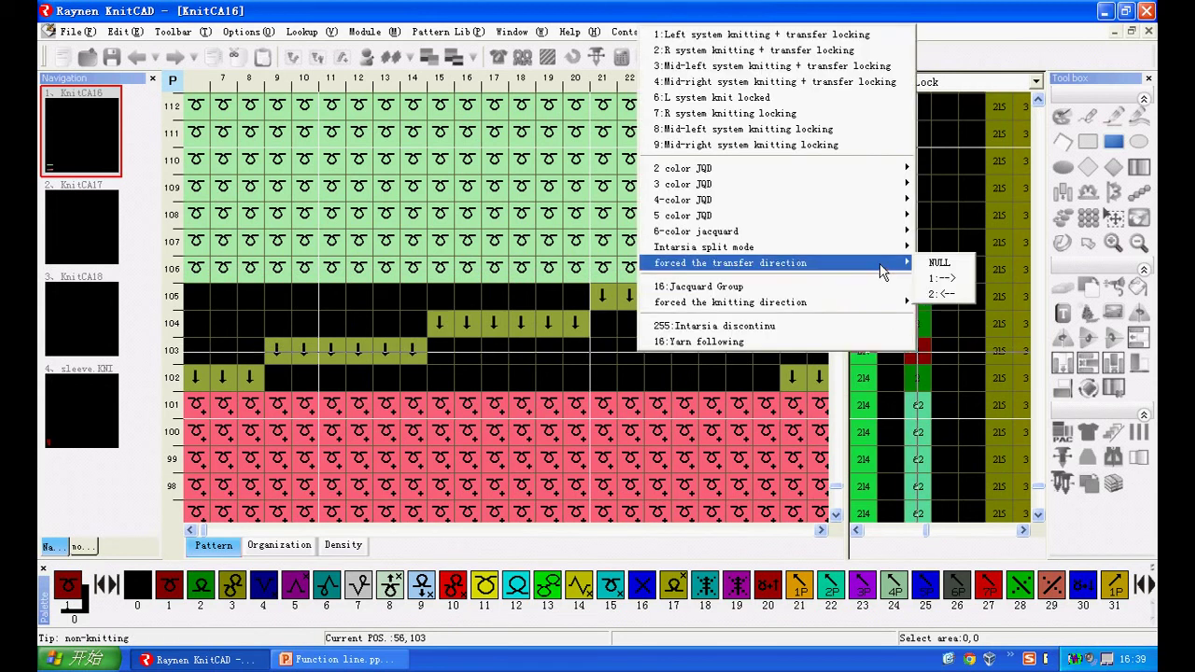
left_click(927, 294)
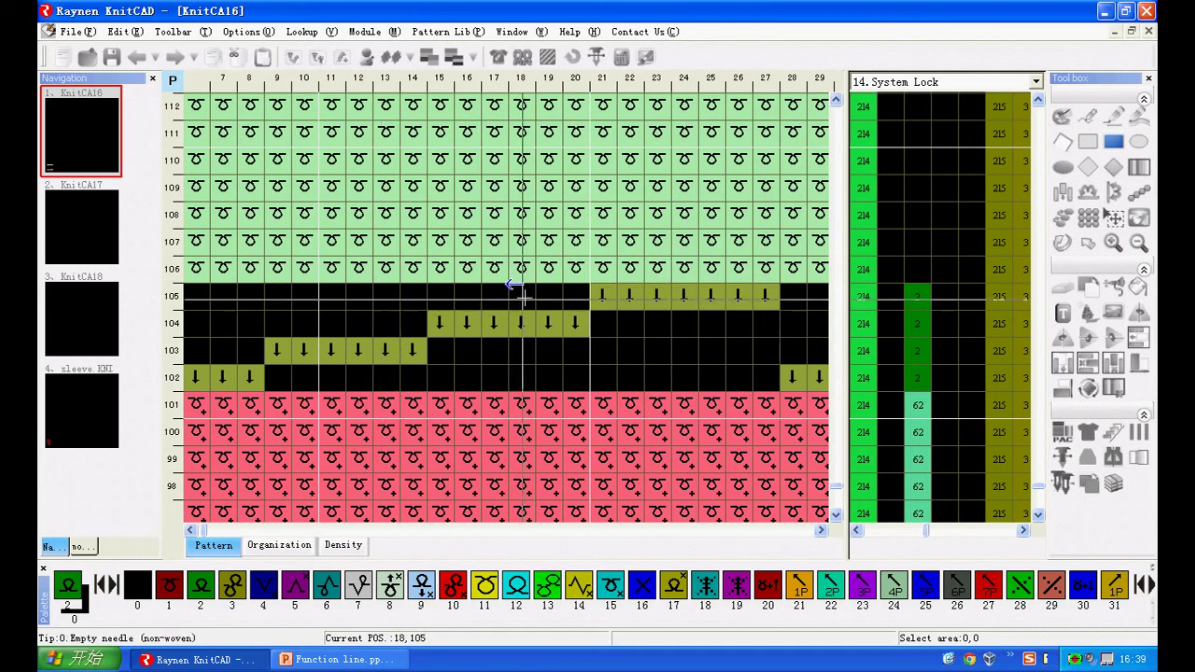
Step: Set the intarsia split mode of row 139 on function line 214 to Part JQD after + Intarsia left-side first
scroll(518, 409, "down", 2)
scroll(494, 408, "down", 2)
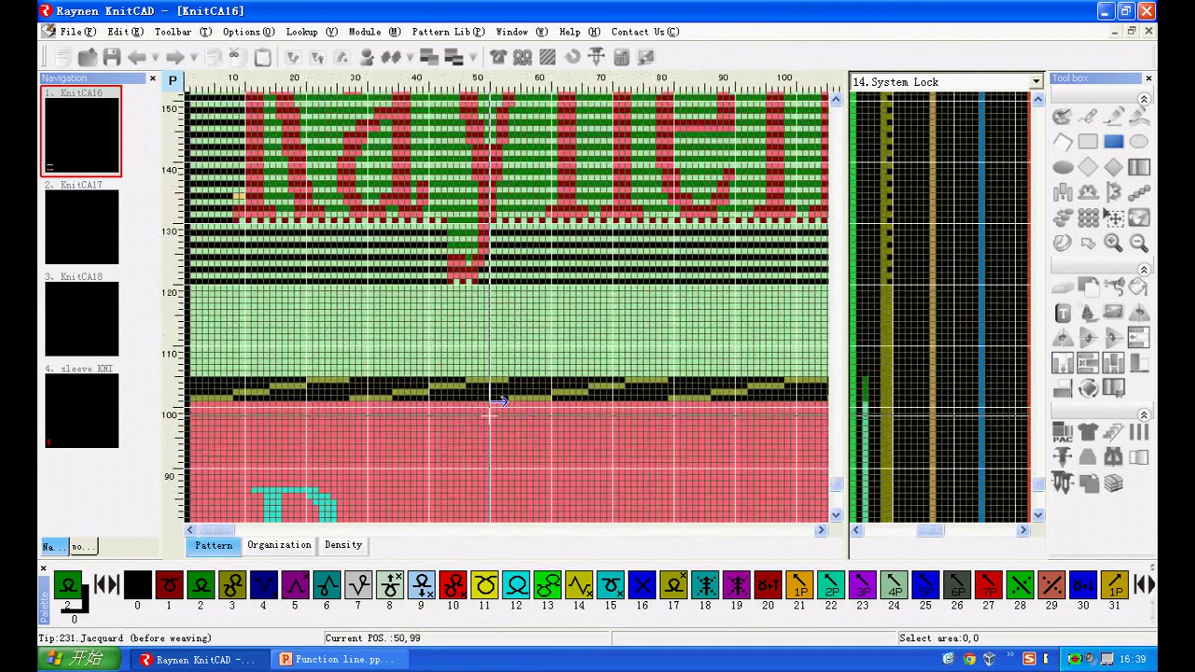
scroll(667, 257, "up", 2)
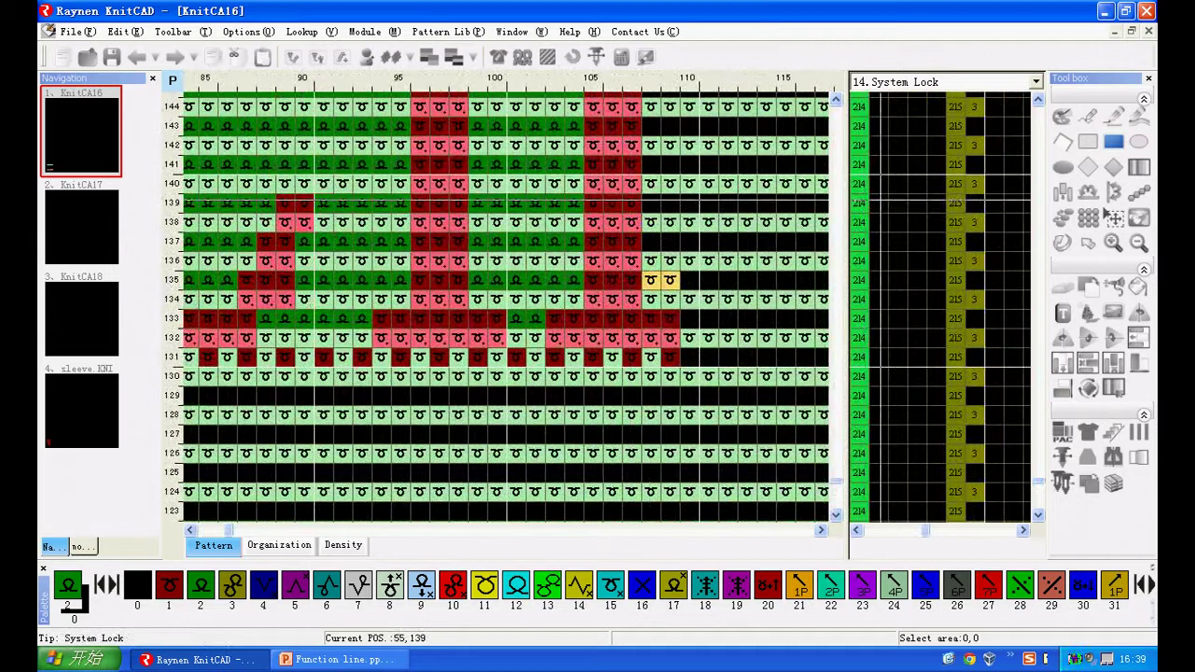
right_click(878, 198)
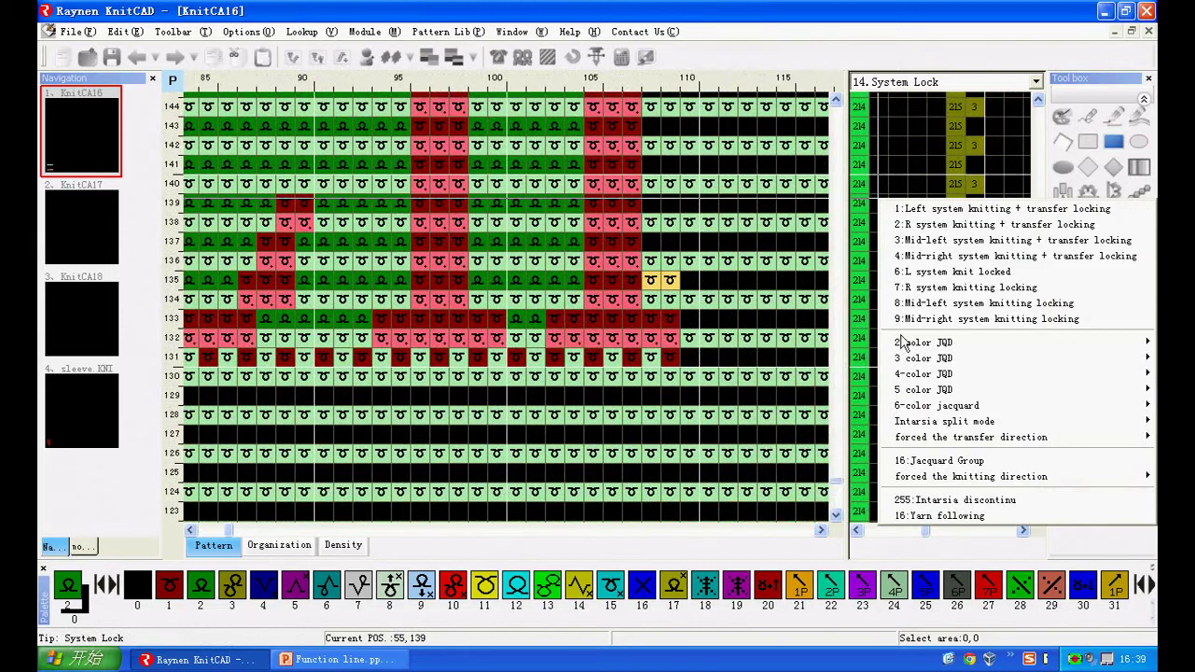
mouse_move(929, 429)
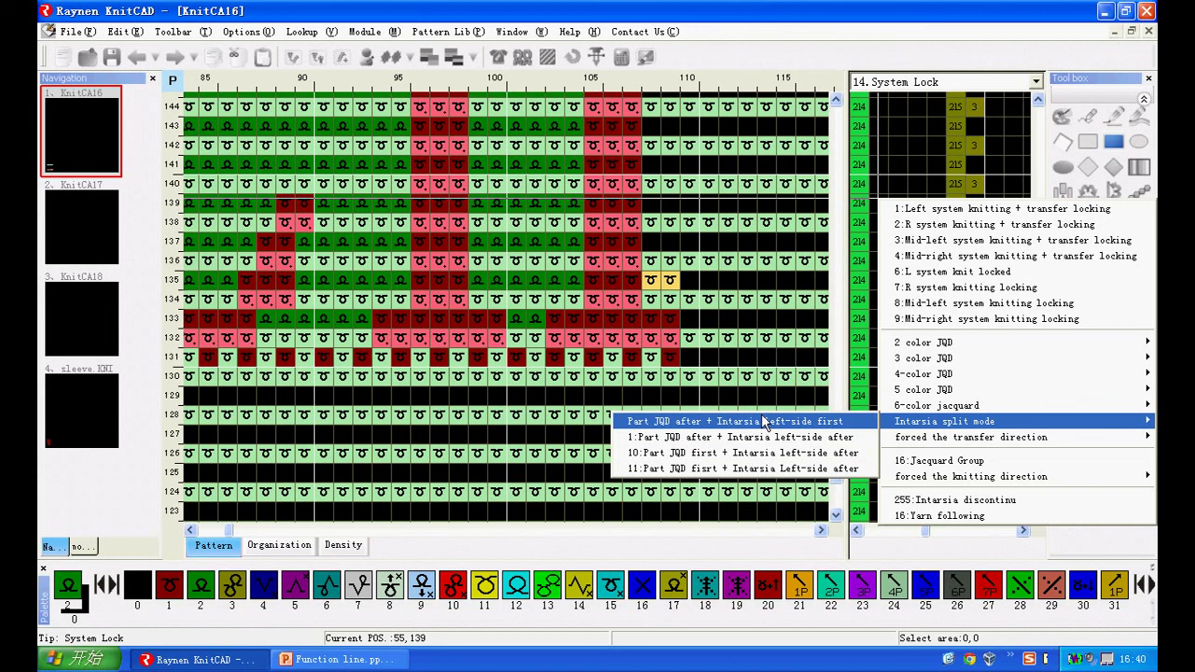
left_click(846, 423)
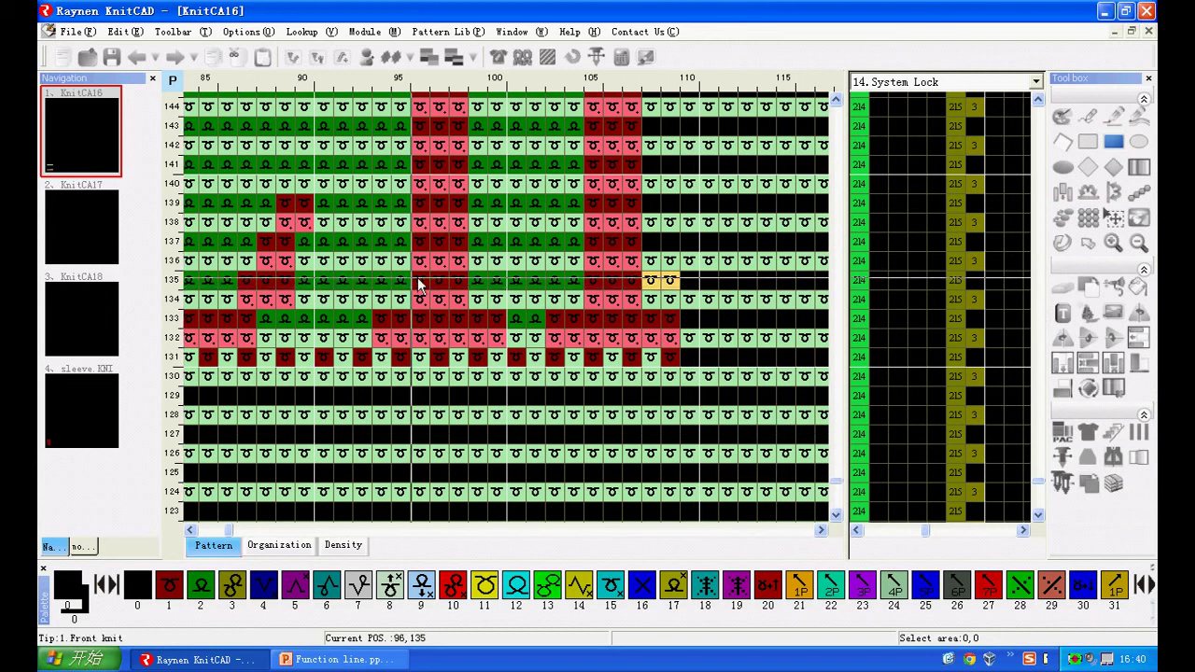
Step: View the KnitCA17 intarsia split pattern and review the parameter and optimization settings in KnitCA16's compilation options without compiling
scroll(476, 333, "down", 5)
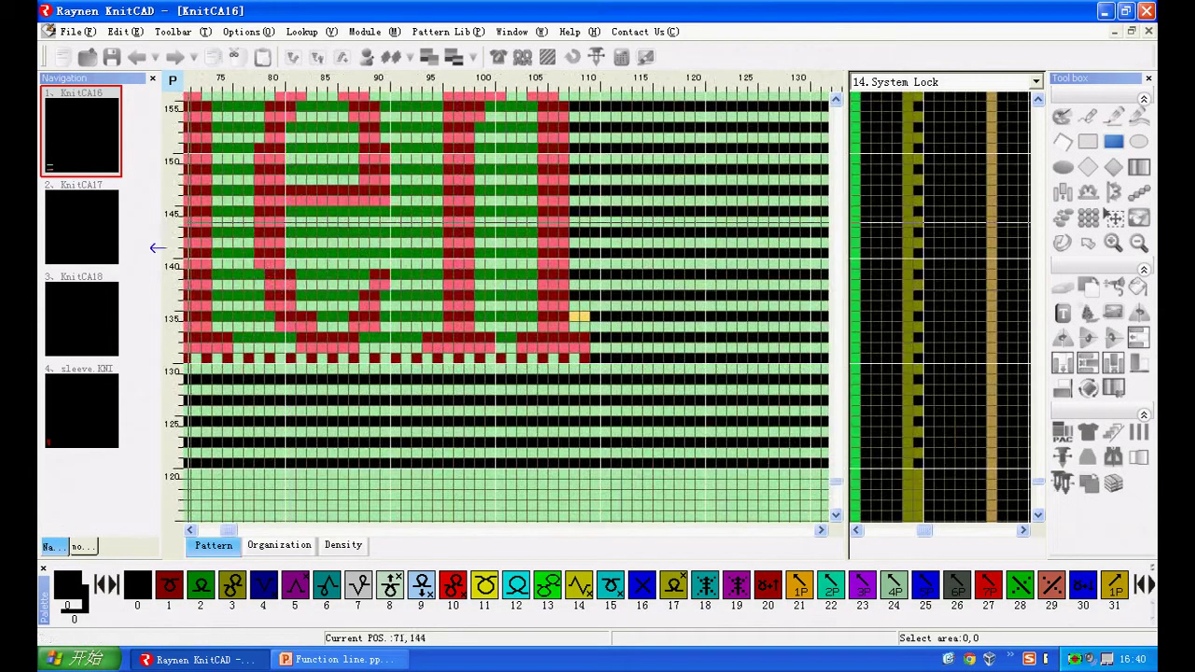
left_click(101, 234)
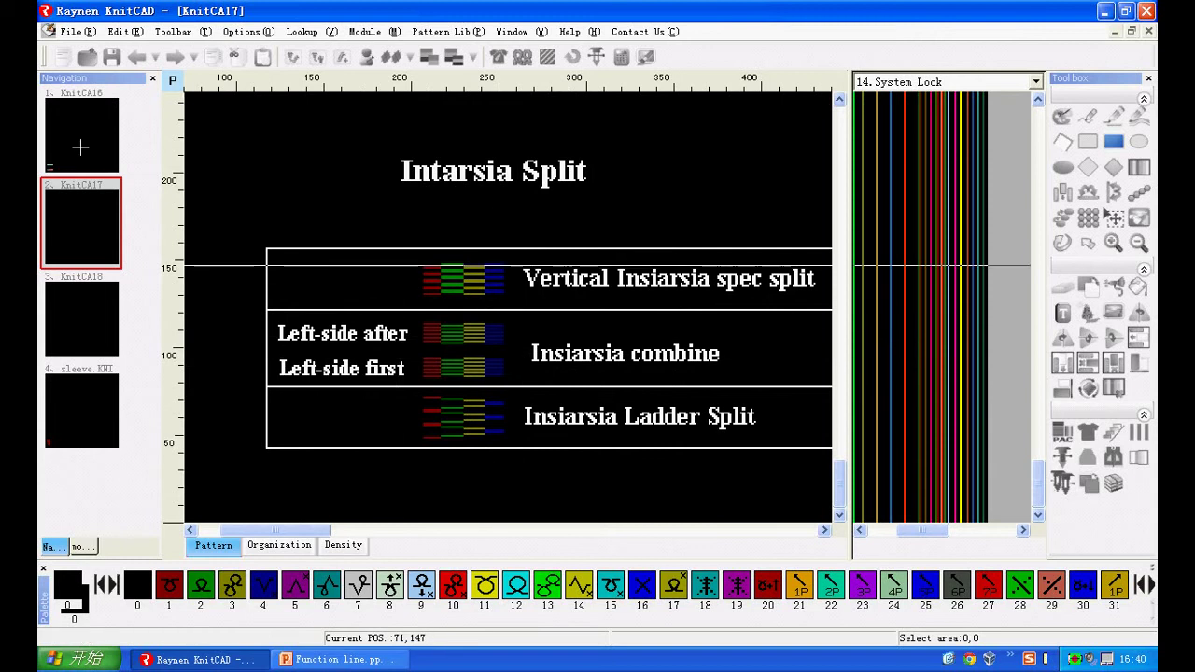
left_click(83, 146)
left_click(548, 57)
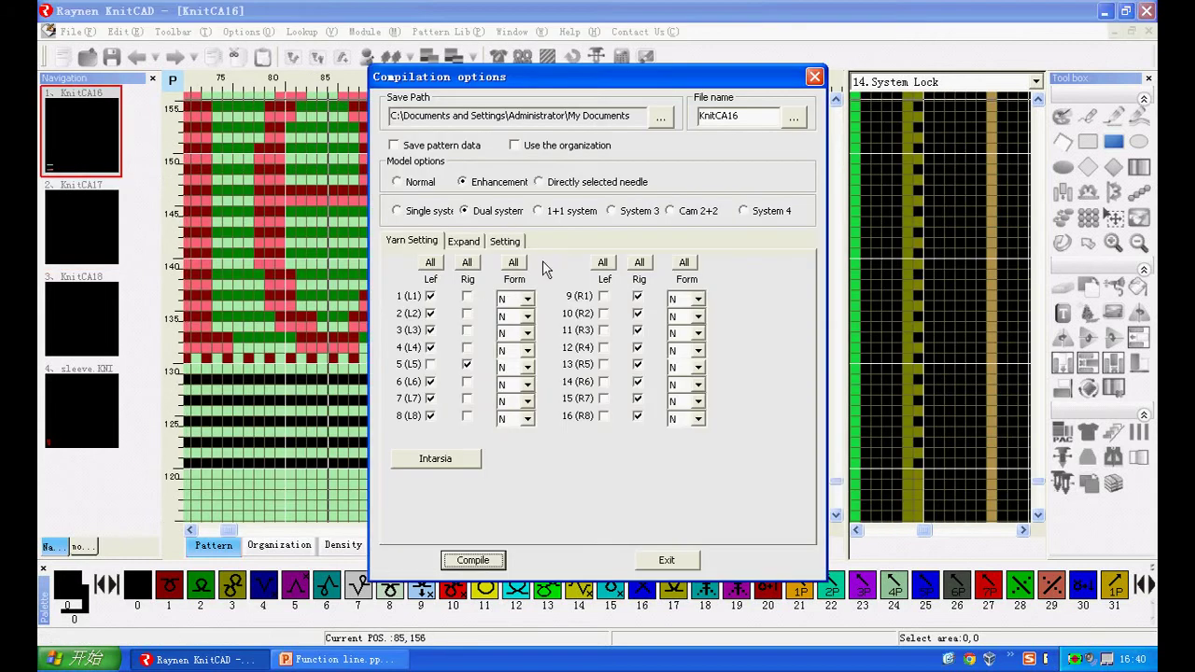
left_click(508, 243)
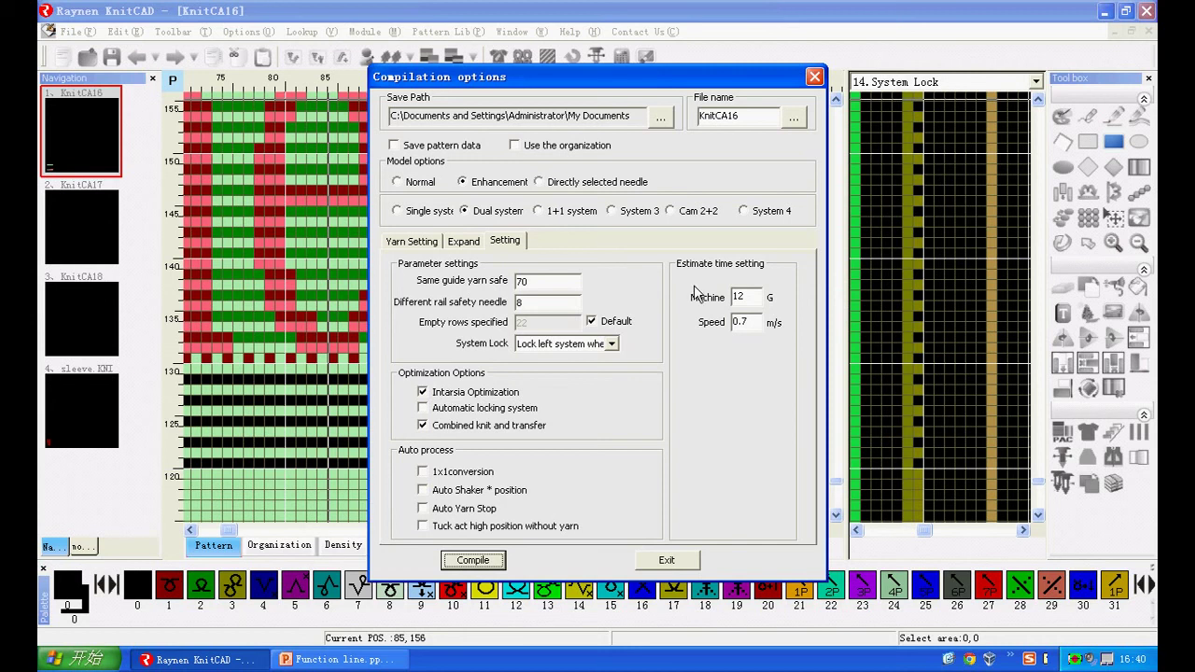
left_click(815, 76)
Step: Review the intarsia split overview in KnitCA17 and the Function Line 214 slide in PowerPoint, and return to KnitCAD
left_click(83, 227)
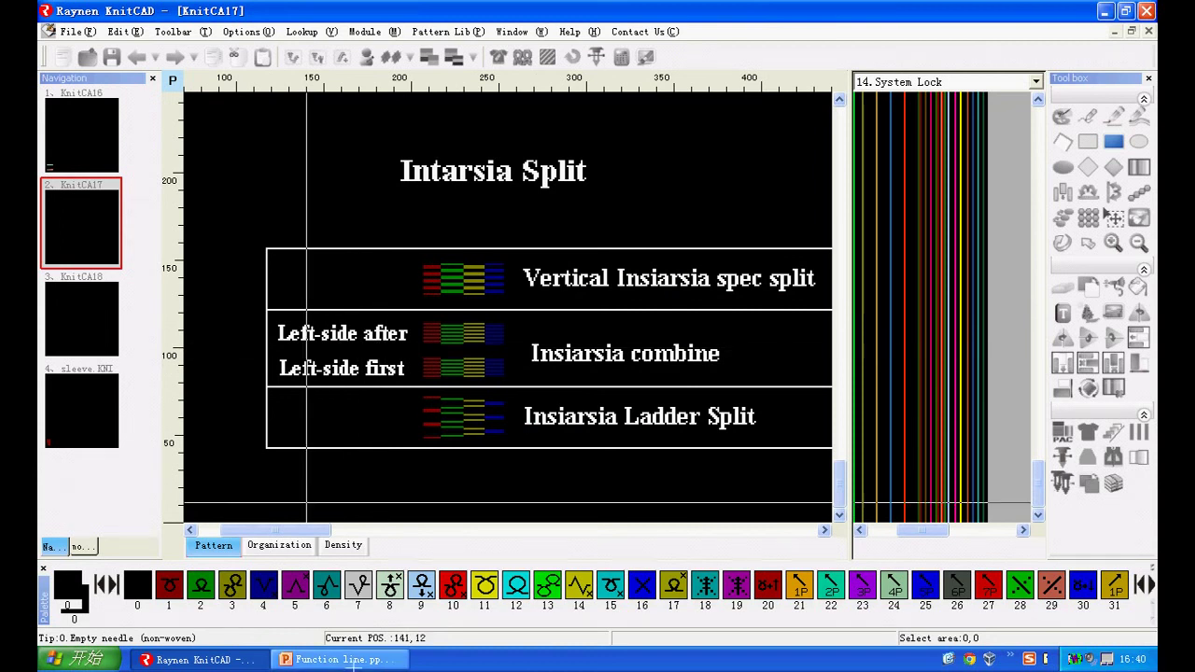
left_click(334, 659)
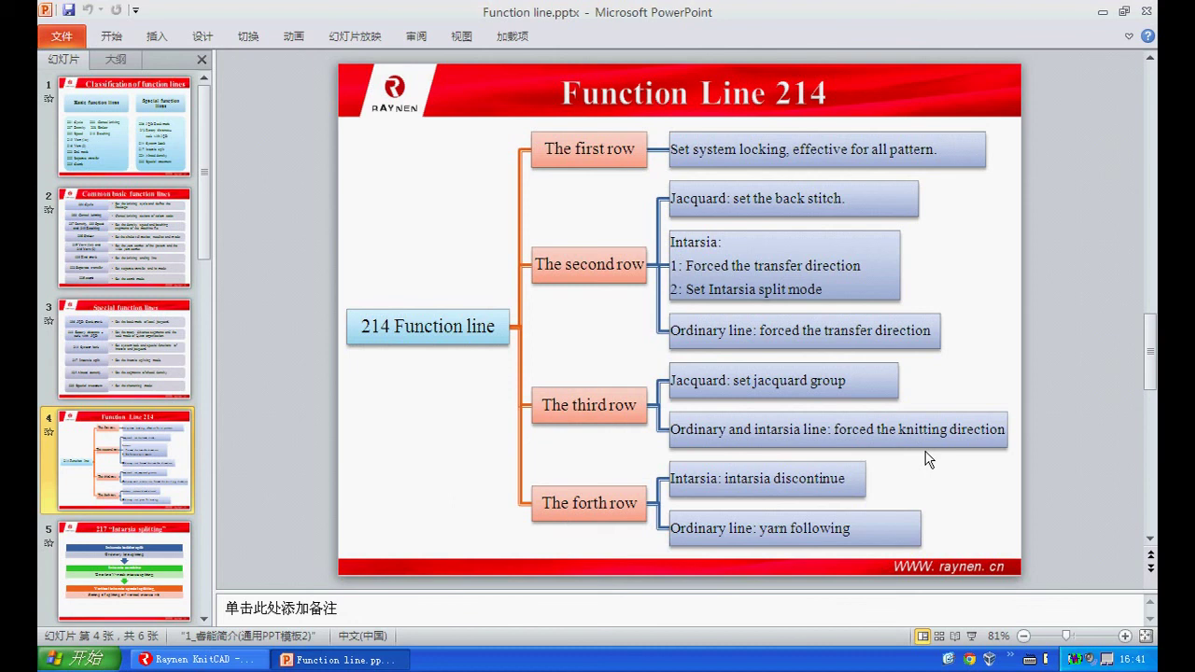
left_click(235, 661)
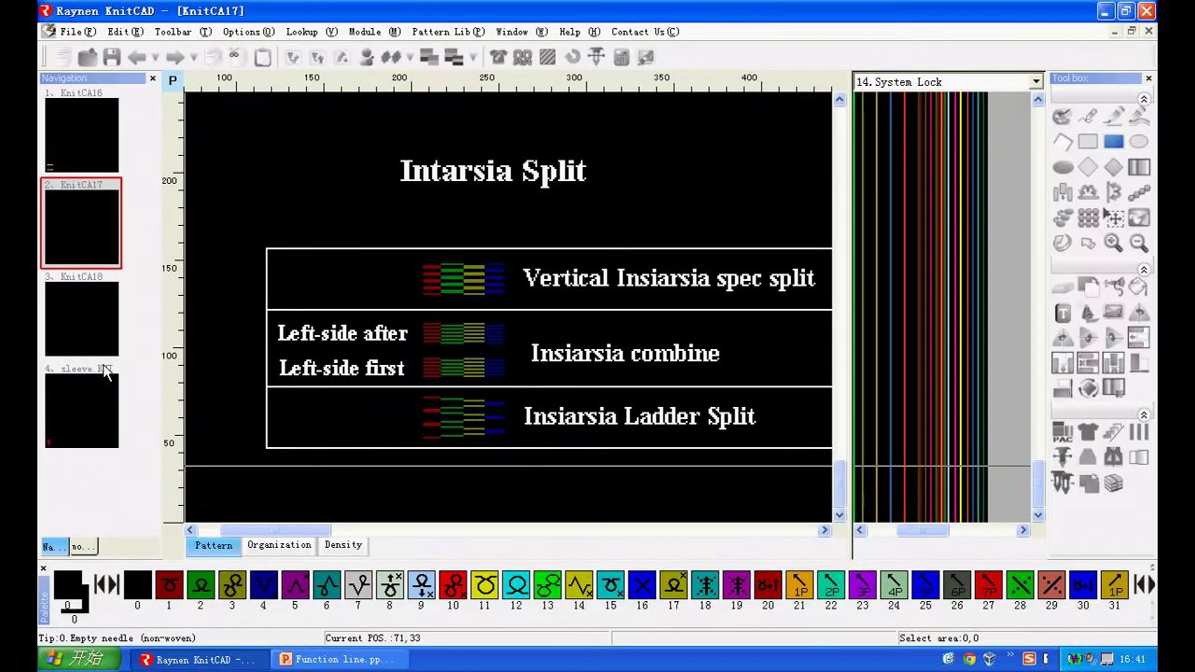
Step: In pattern KnitCA18, set the forced knitting direction of row 8 on function line 214 to 1:-->
left_click(84, 324)
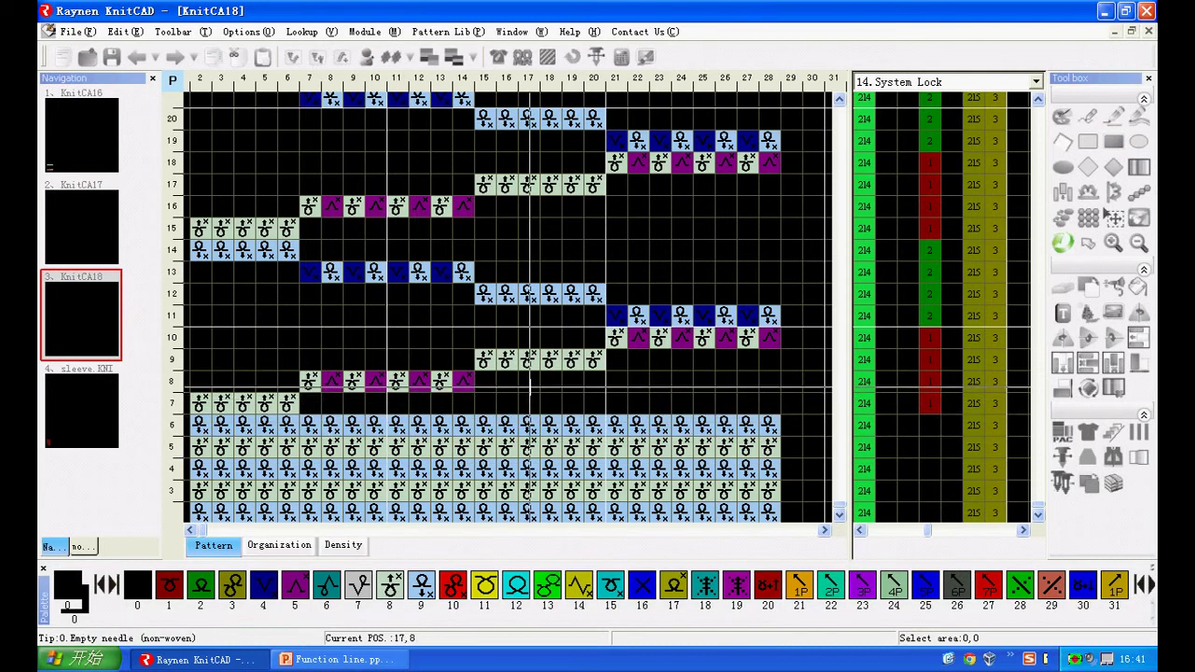
right_click(933, 401)
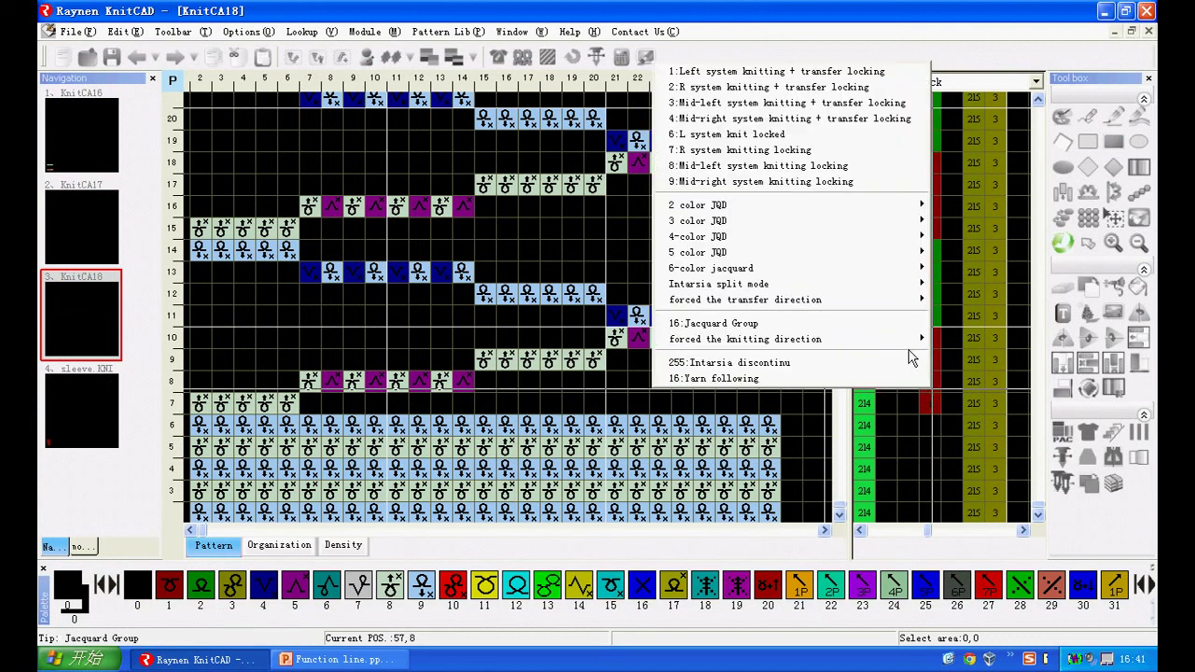
mouse_move(913, 341)
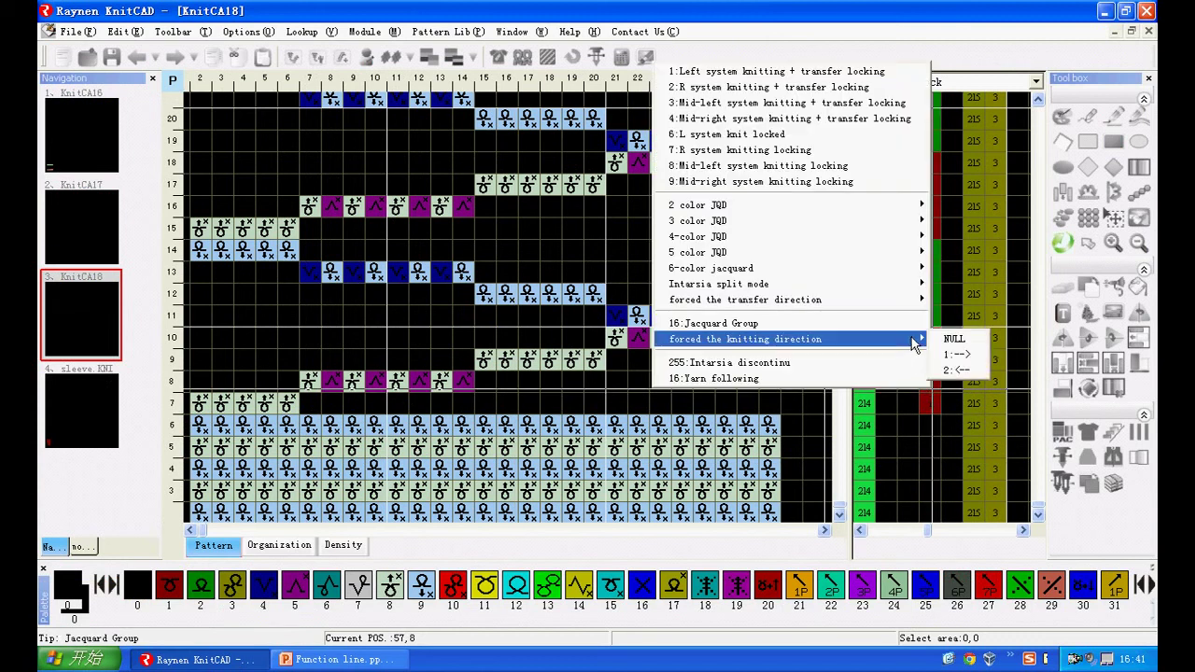
left_click(963, 356)
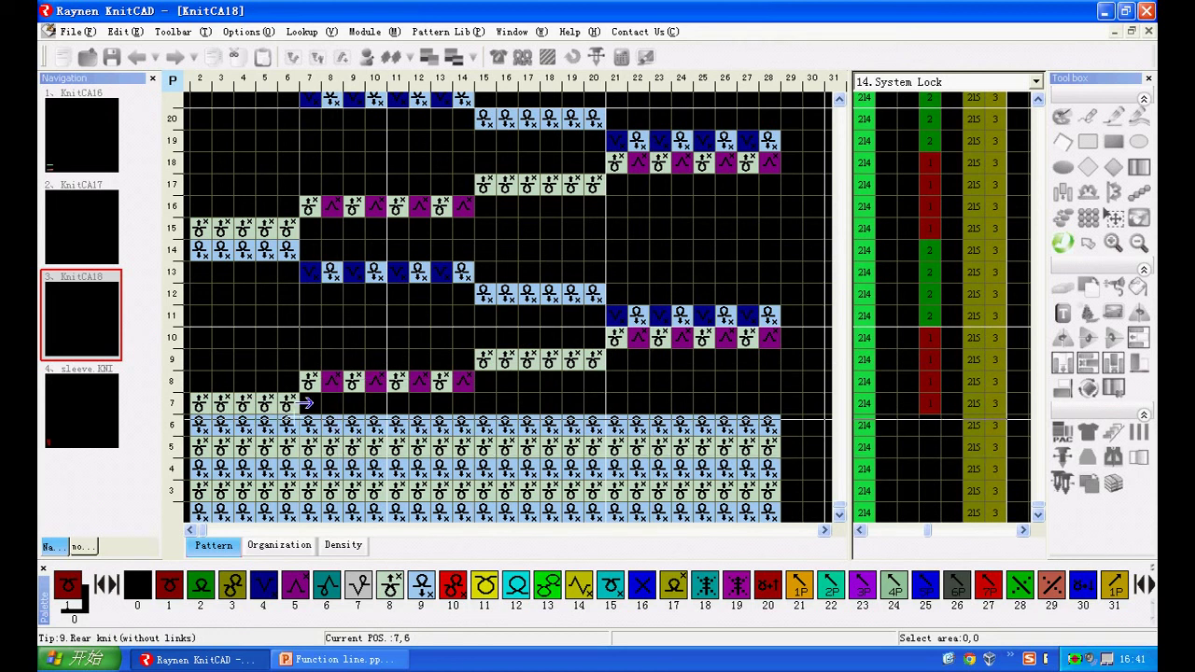
Step: Compile KnitCA18 with the existing options and open the decompiled pattern to examine its knitting rows
scroll(323, 446, "down", 1)
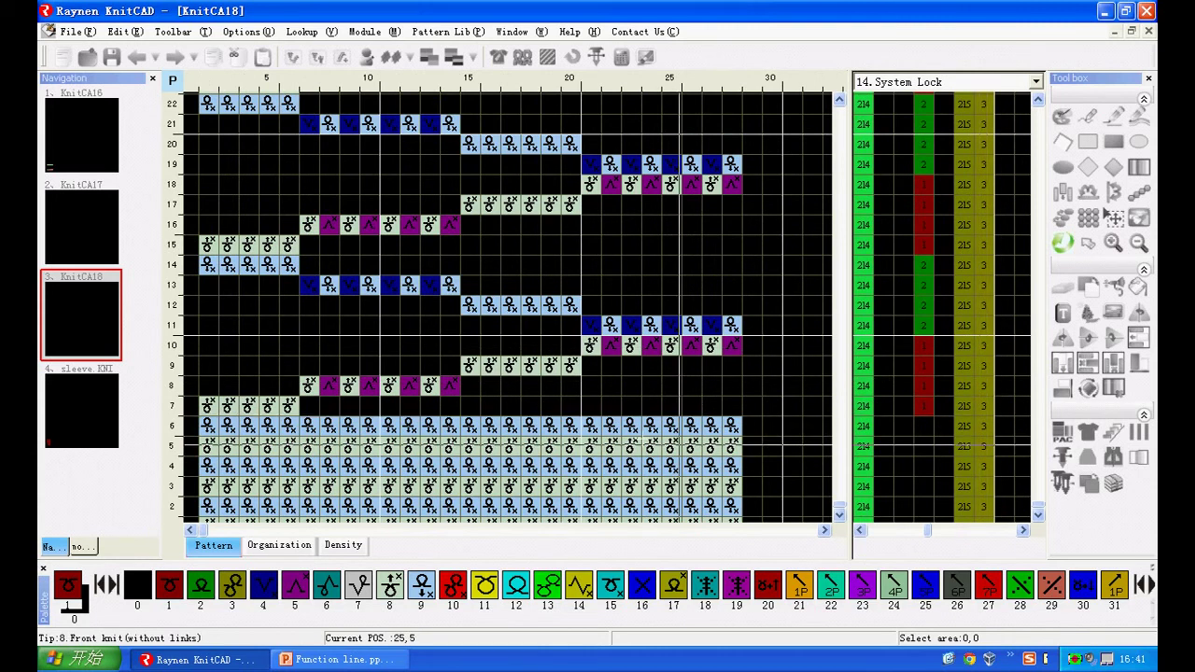
scroll(387, 402, "up", 1)
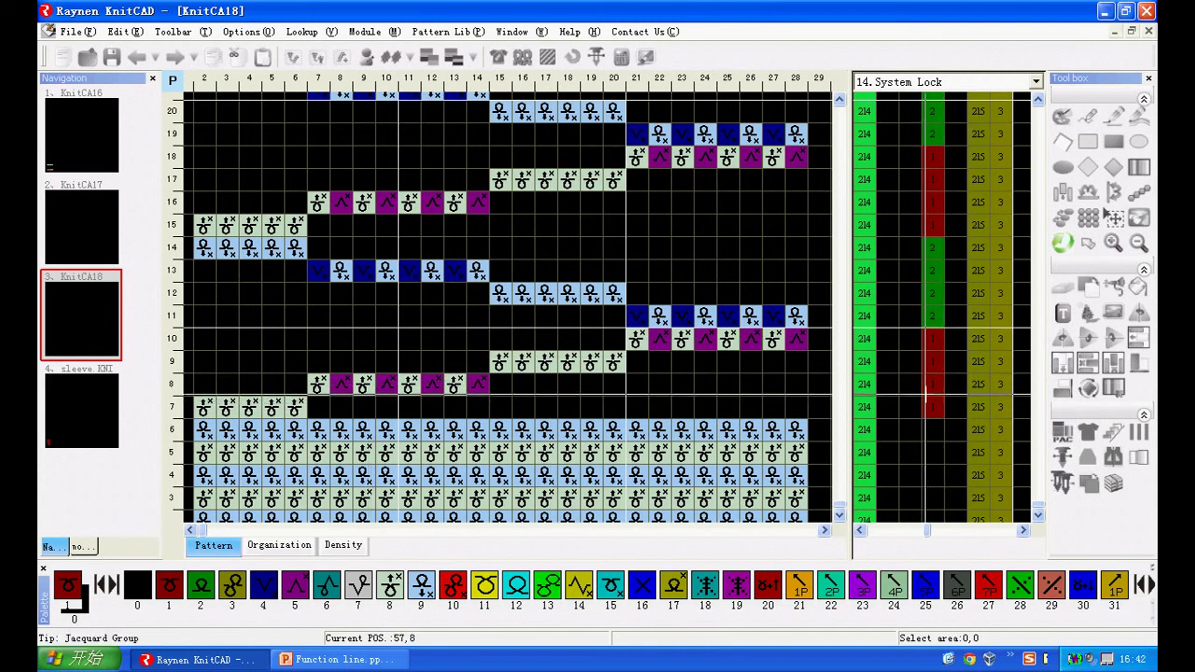
left_click(549, 58)
left_click(473, 561)
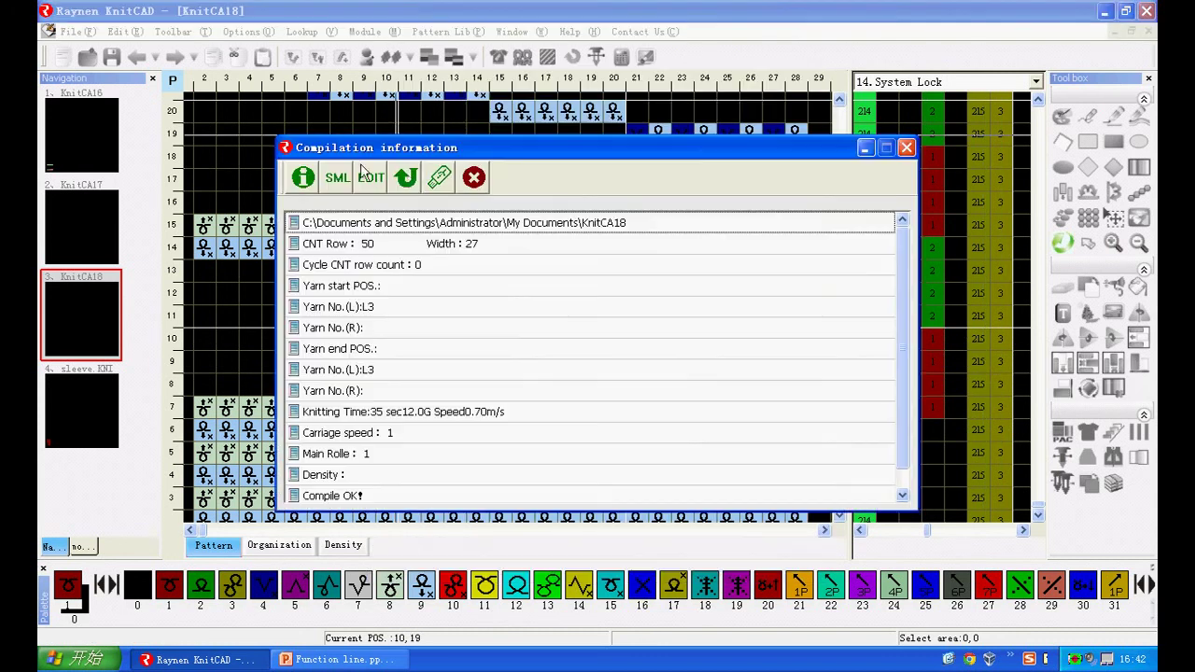
left_click(407, 179)
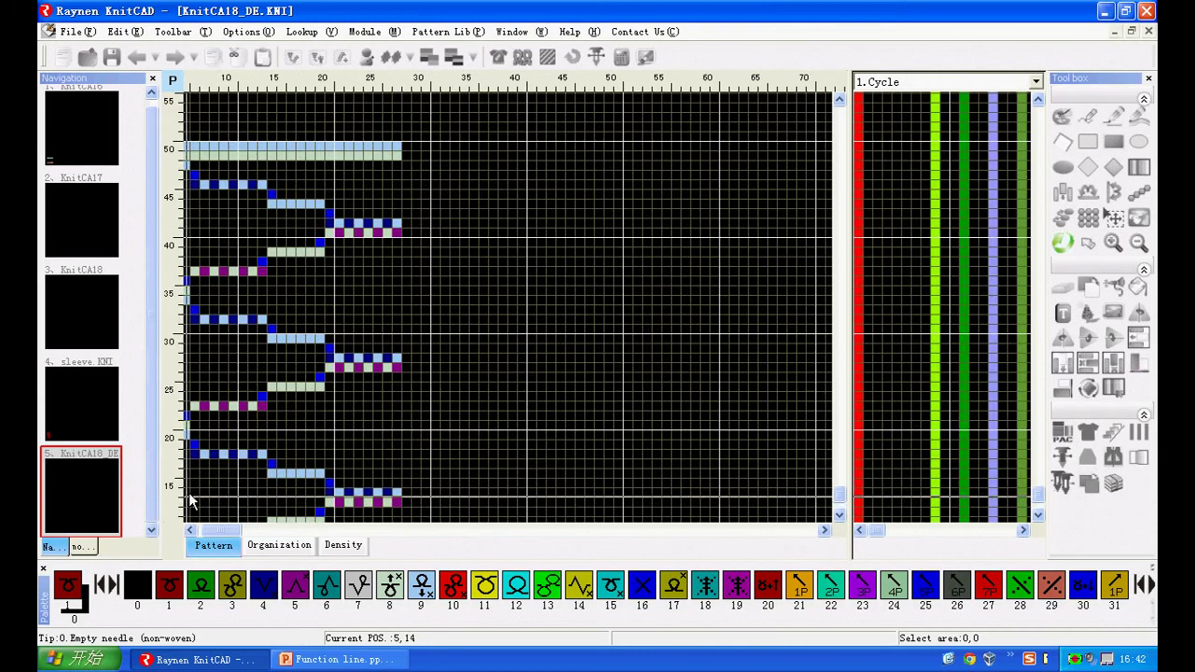
scroll(199, 459, "up", 5)
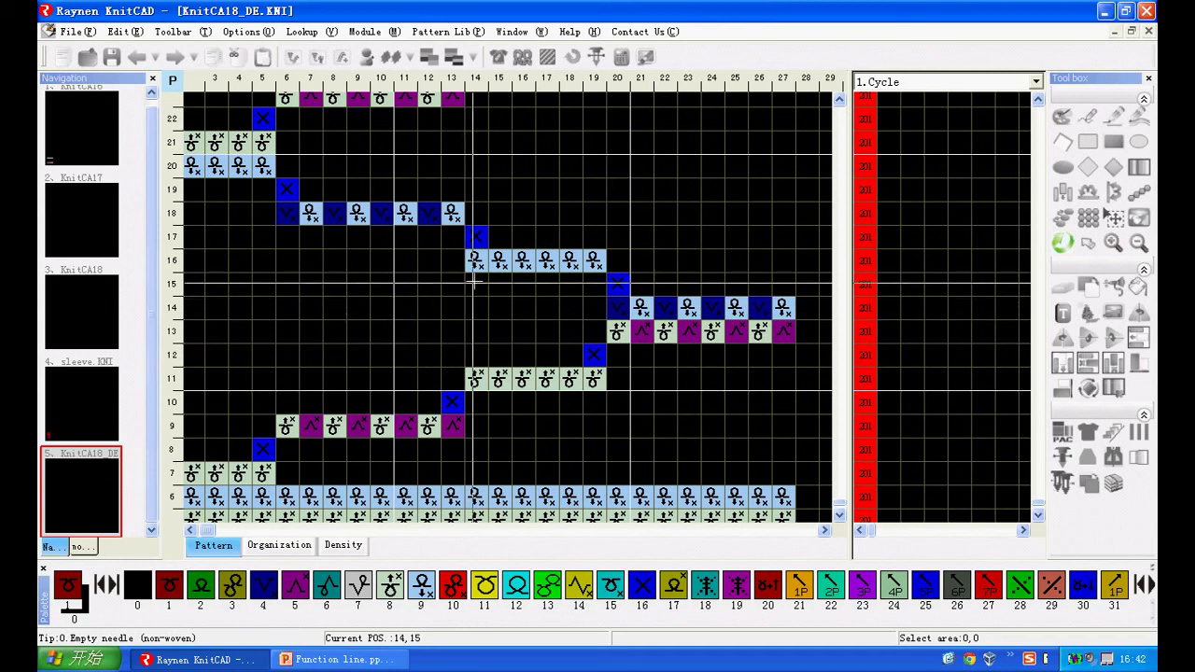
scroll(474, 258, "down", 2)
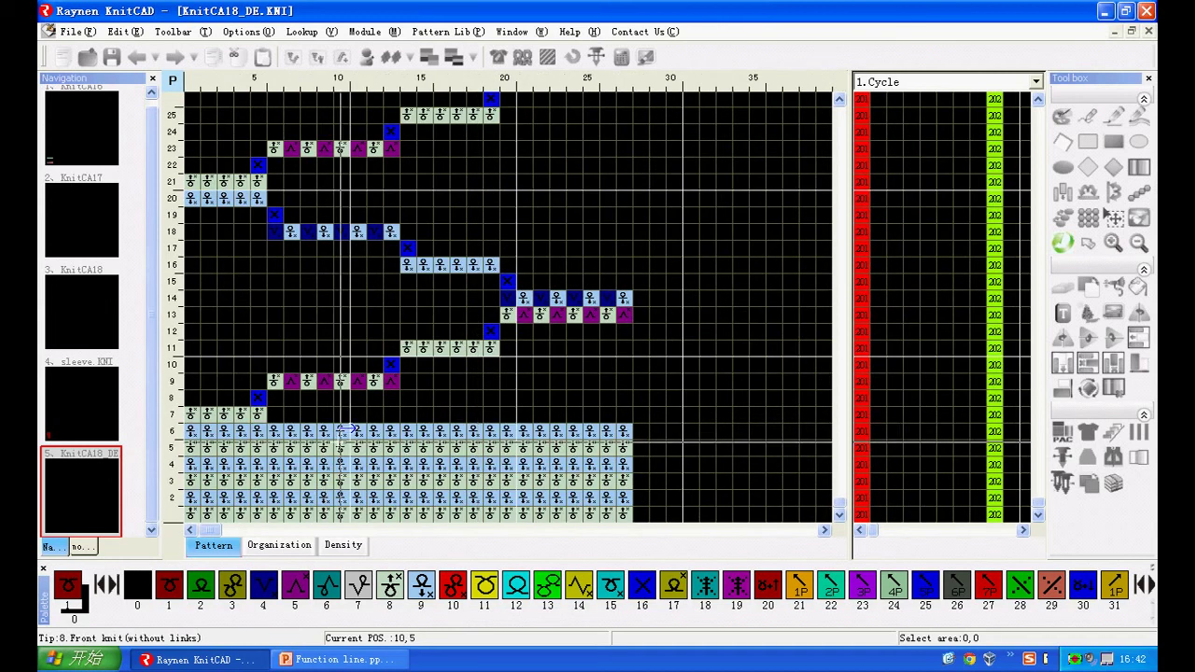
Step: Review the Function Line 214 slide in PowerPoint, and return to KnitCAD with the sleeve.KNI pattern in view
left_click(346, 659)
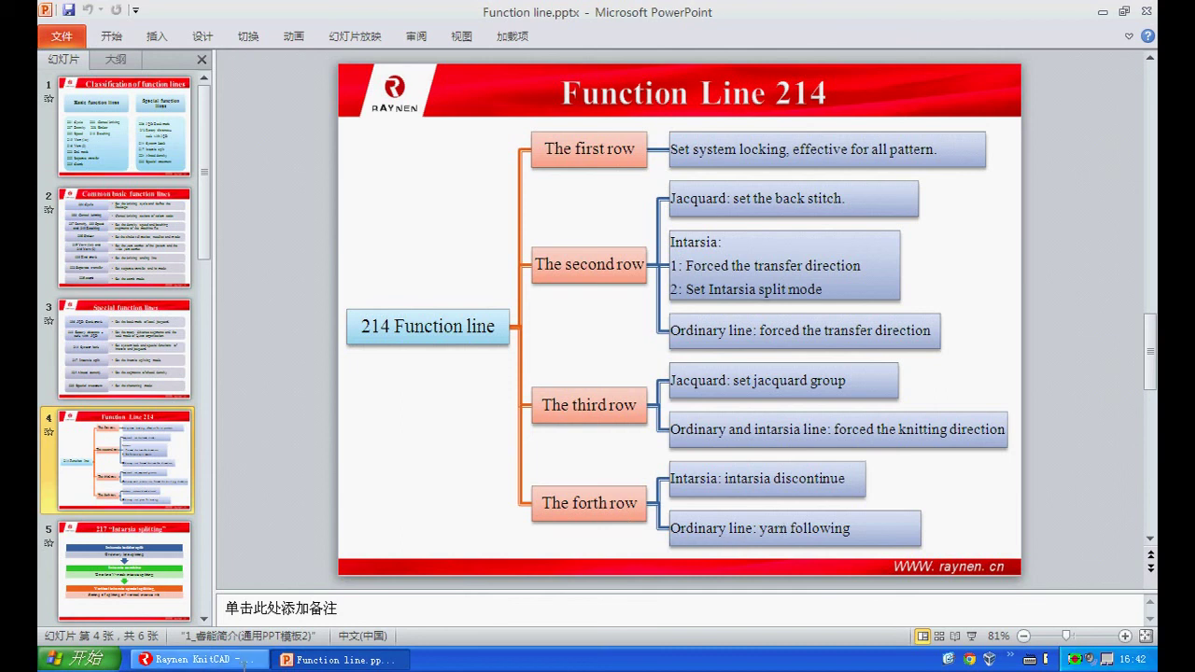
left_click(195, 659)
left_click(80, 399)
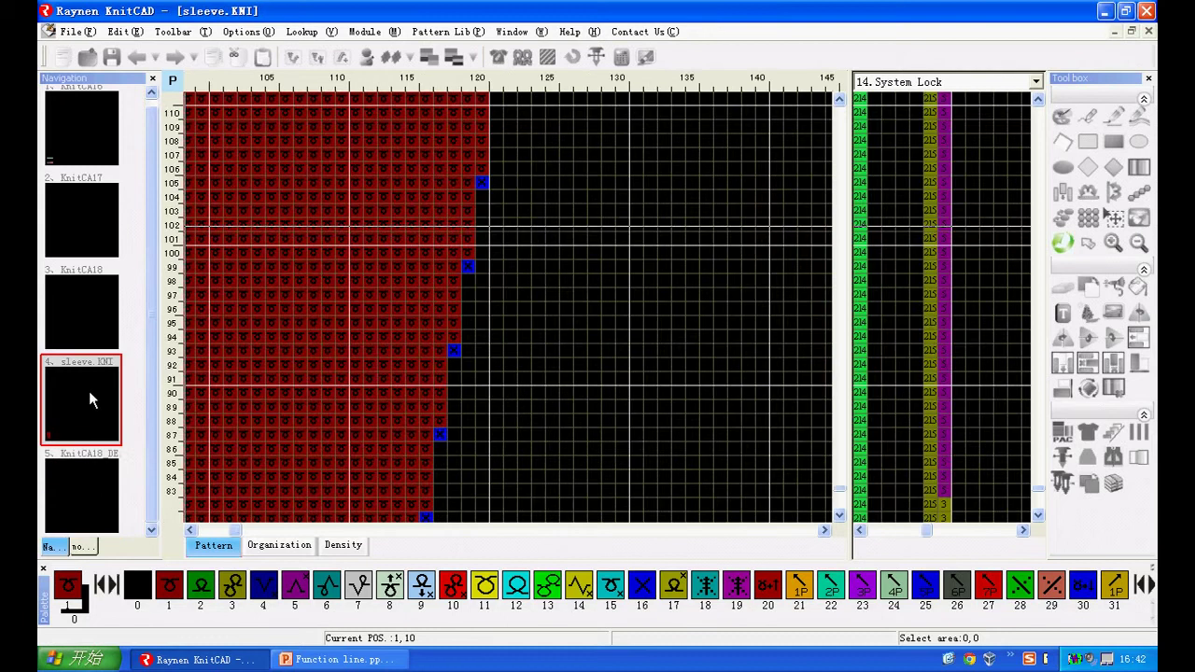
Step: Examine the sleeve's right edge up to row 180, comparing the stitches with the yarn values on function line 215
scroll(429, 303, "up", 2)
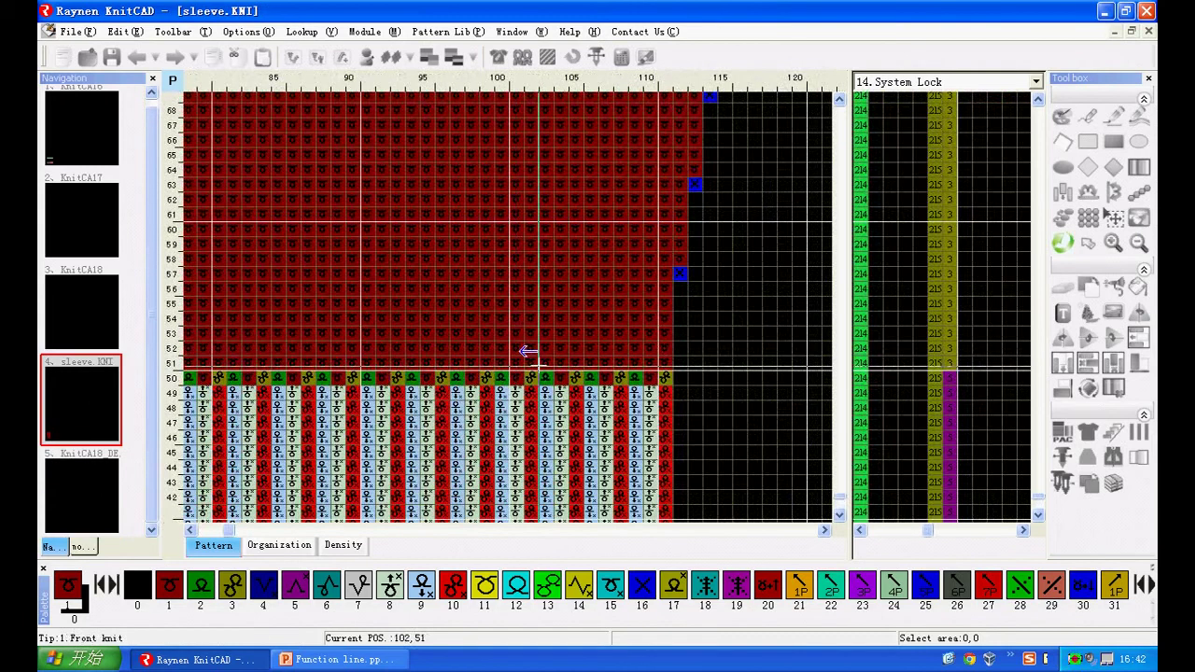
scroll(529, 411, "down", 3)
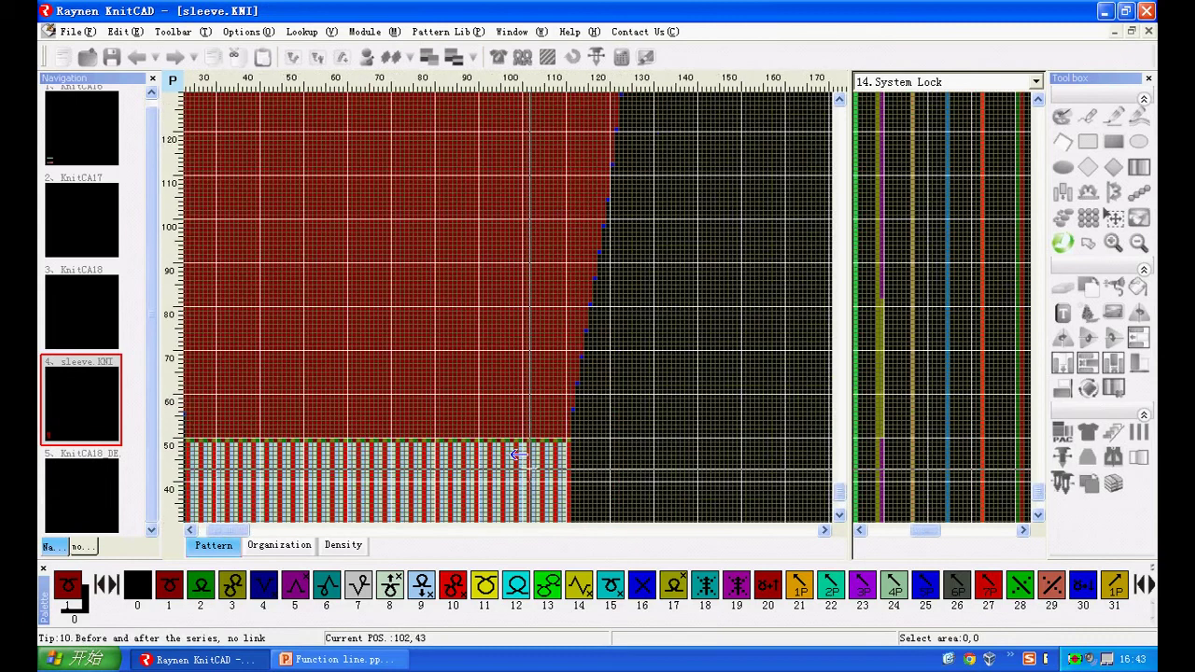
scroll(540, 140, "up", 3)
scroll(592, 186, "down", 3)
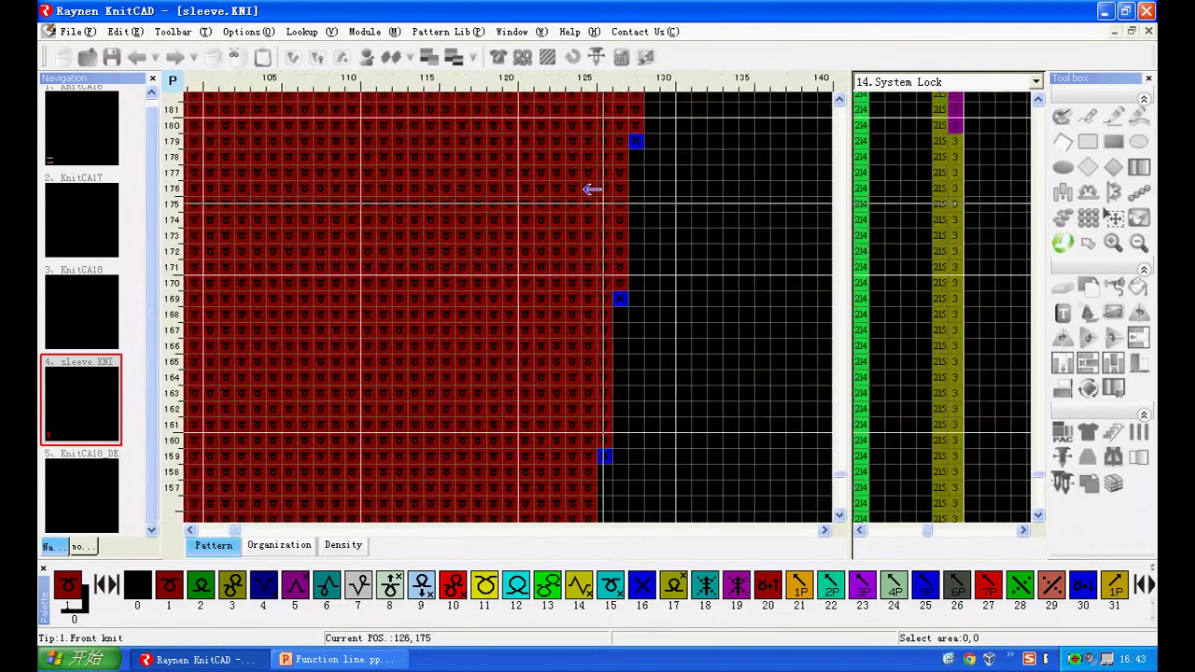
scroll(524, 222, "up", 2)
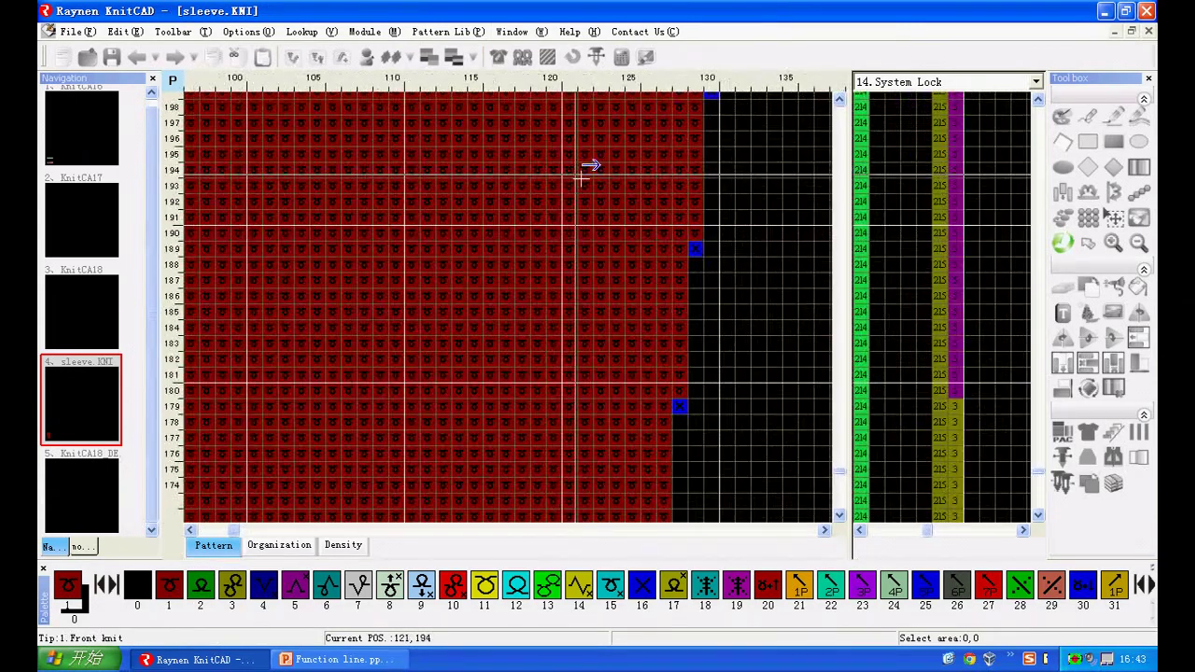
mouse_move(839, 474)
left_mouse_down()
mouse_move(839, 487)
mouse_move(840, 456)
mouse_move(840, 475)
left_mouse_up()
scroll(680, 336, "up", 2)
scroll(654, 302, "up", 1)
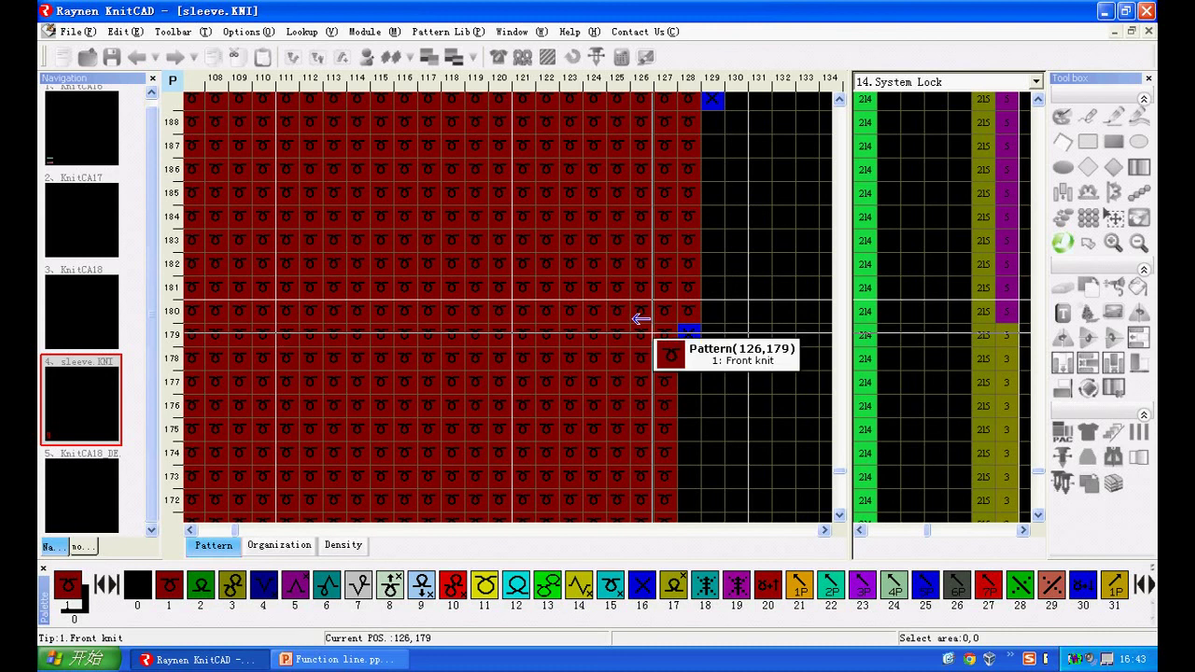
Step: Examine the sleeve's left edge around row 180, where the yarn value on function line 215 changes
scroll(658, 316, "down", 5)
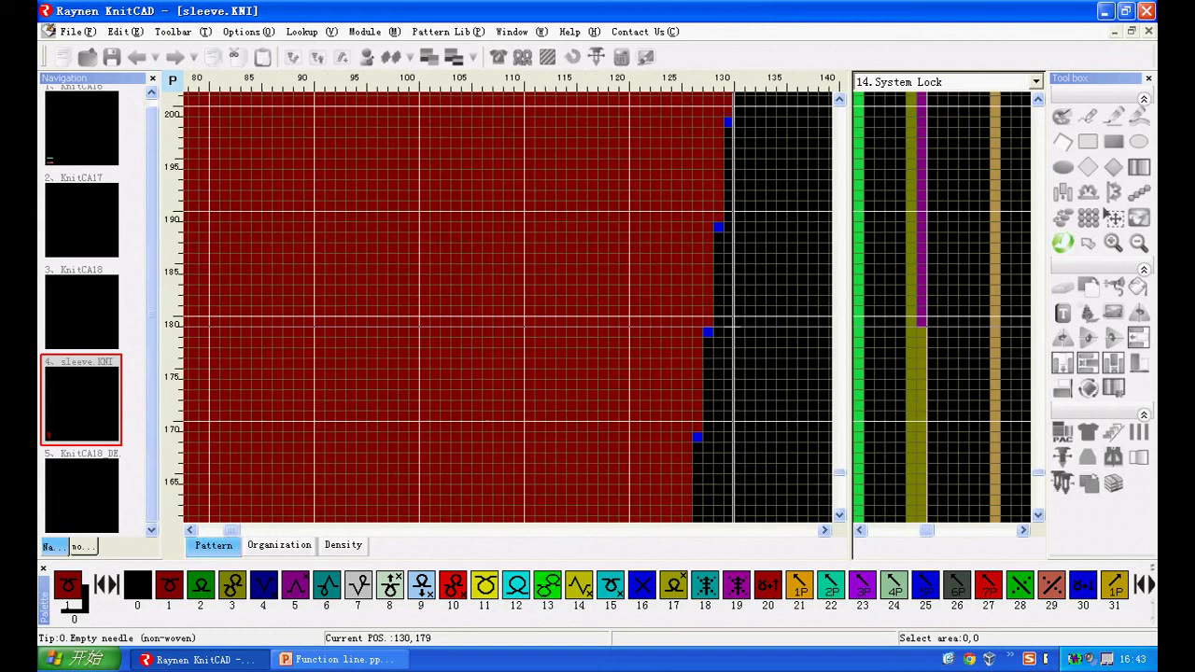
scroll(667, 333, "down", 2)
scroll(213, 324, "up", 6)
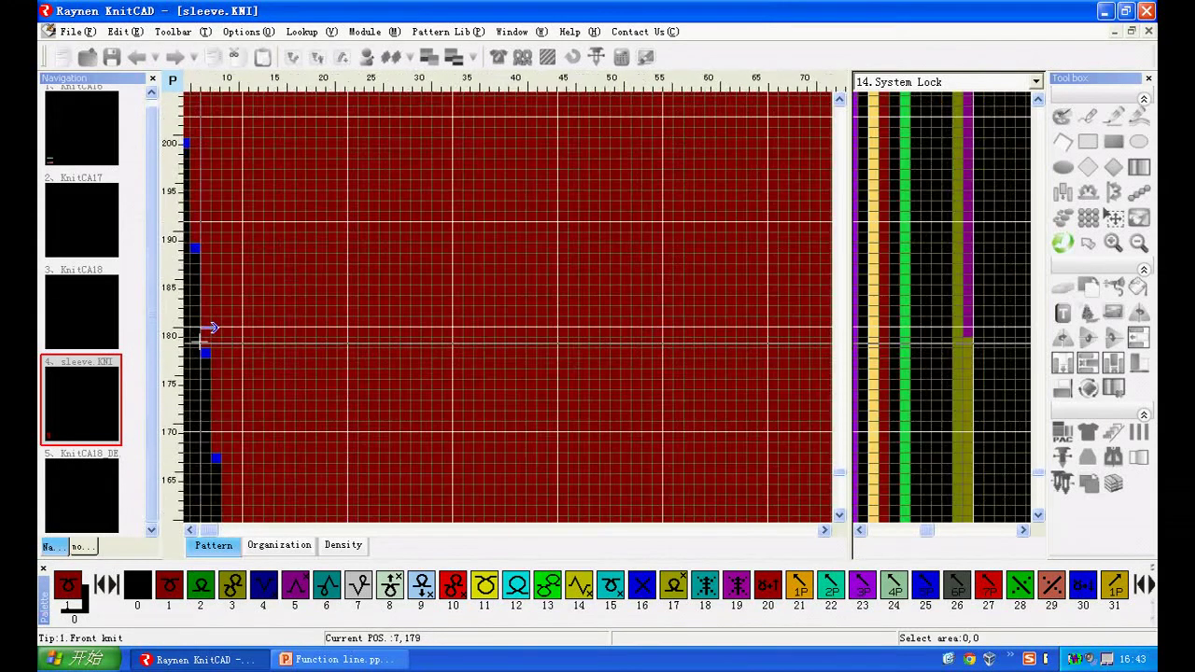
scroll(213, 324, "up", 2)
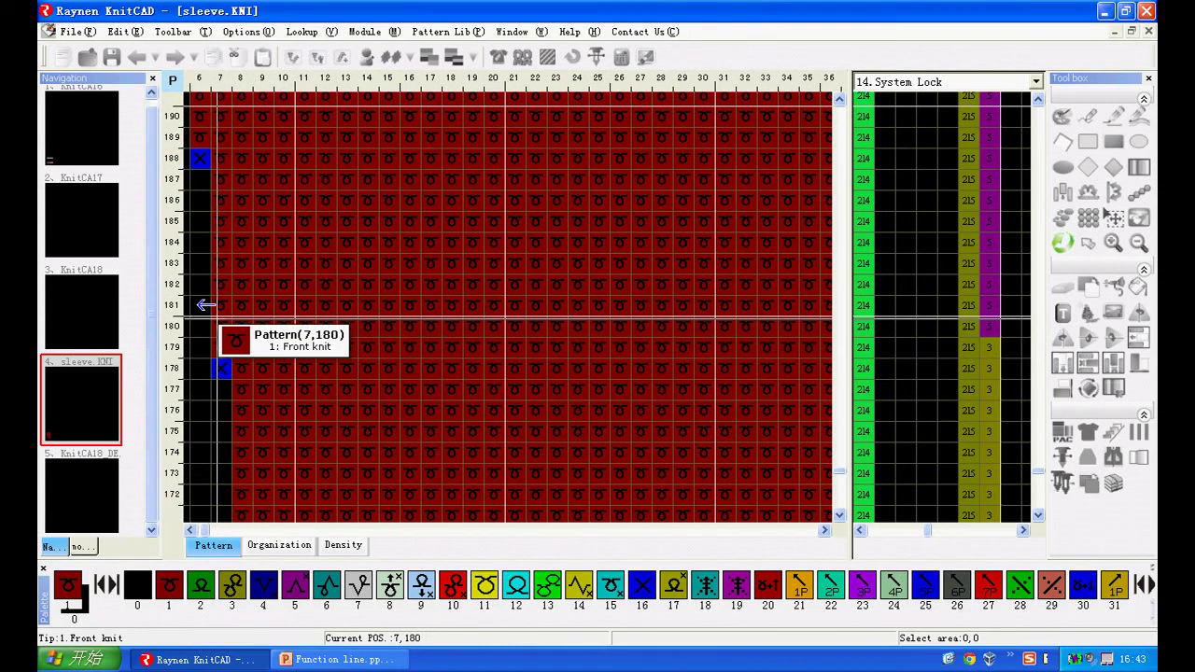
scroll(272, 192, "down", 2)
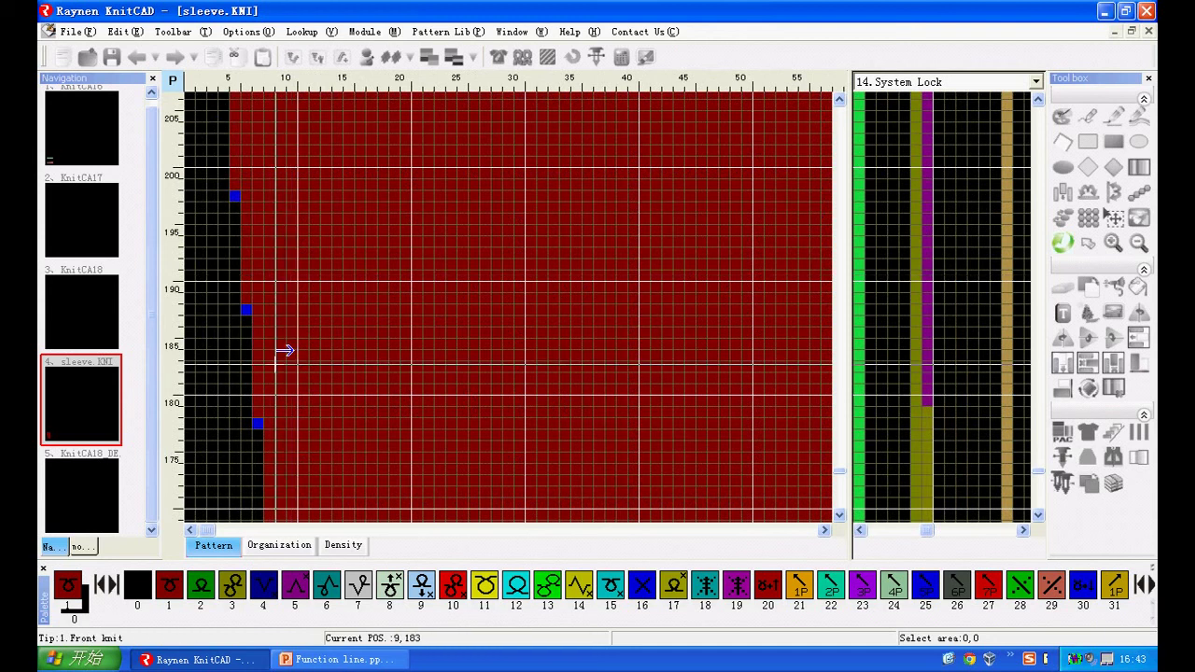
scroll(358, 495, "up", 1)
scroll(358, 495, "down", 2)
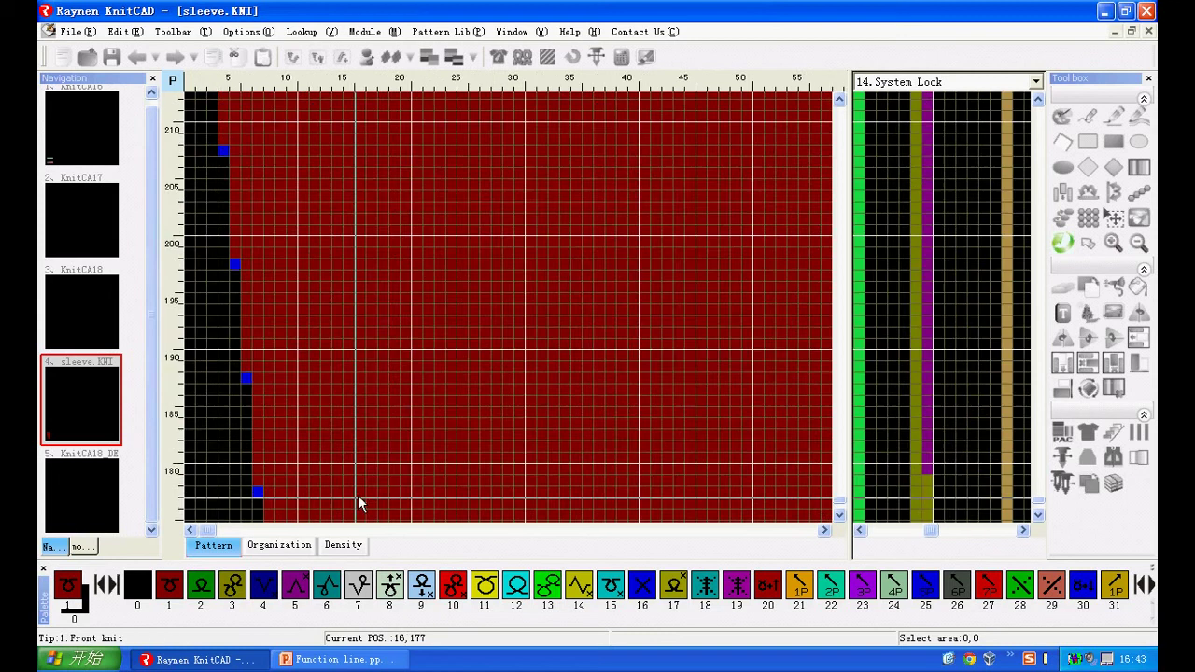
Step: Set yarn following on row 231 of function line 214 to yarn 3 in the sleeve pattern
scroll(208, 192, "up", 1)
scroll(296, 472, "down", 1)
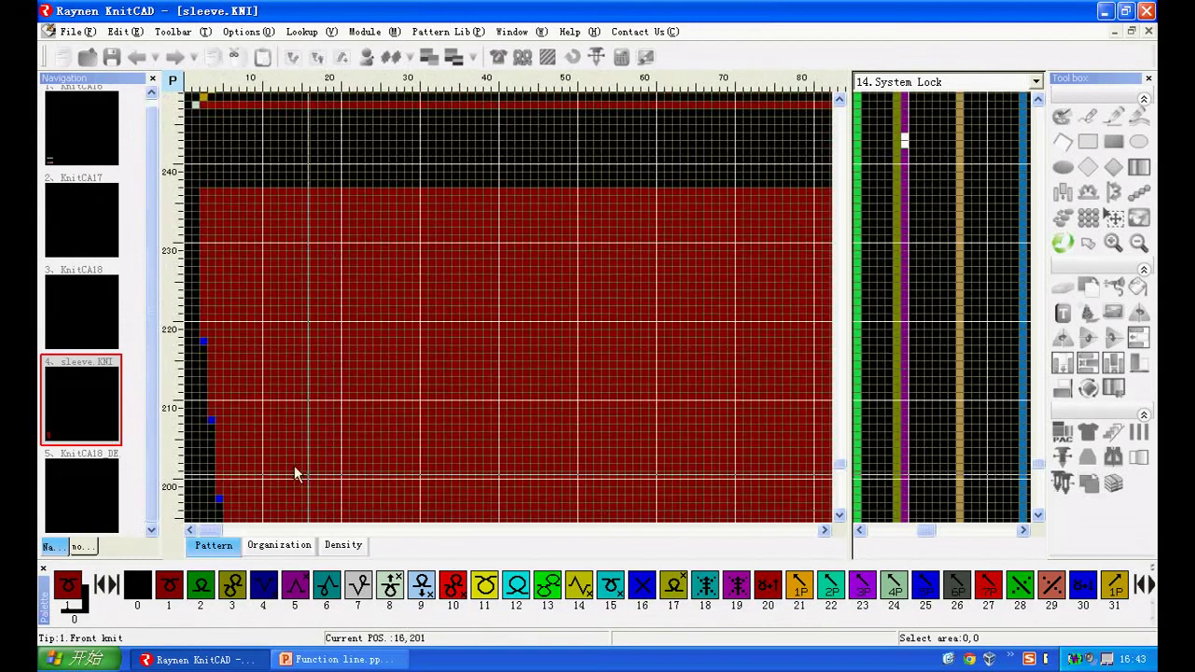
scroll(177, 254, "up", 1)
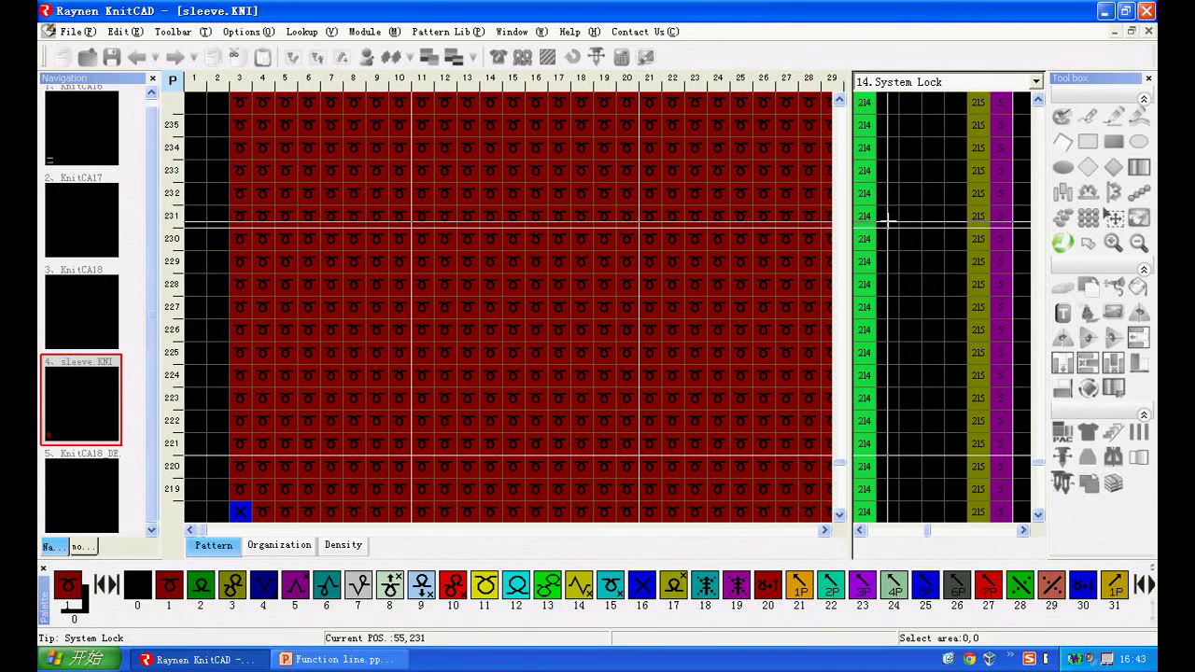
right_click(891, 219)
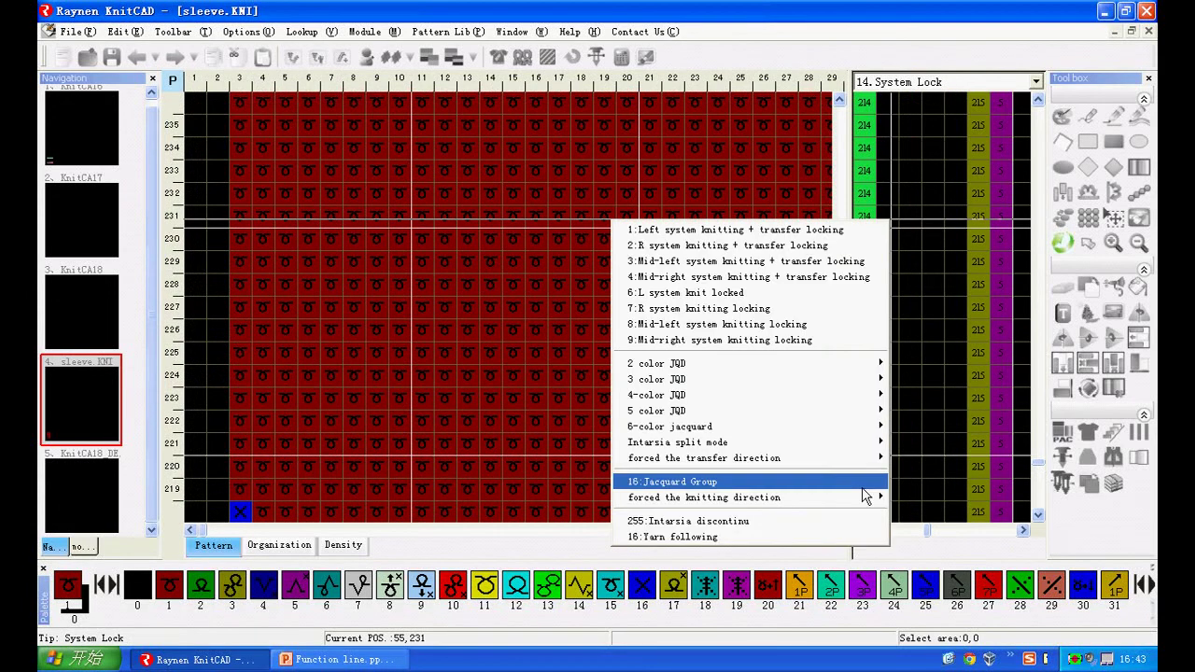
left_click(861, 538)
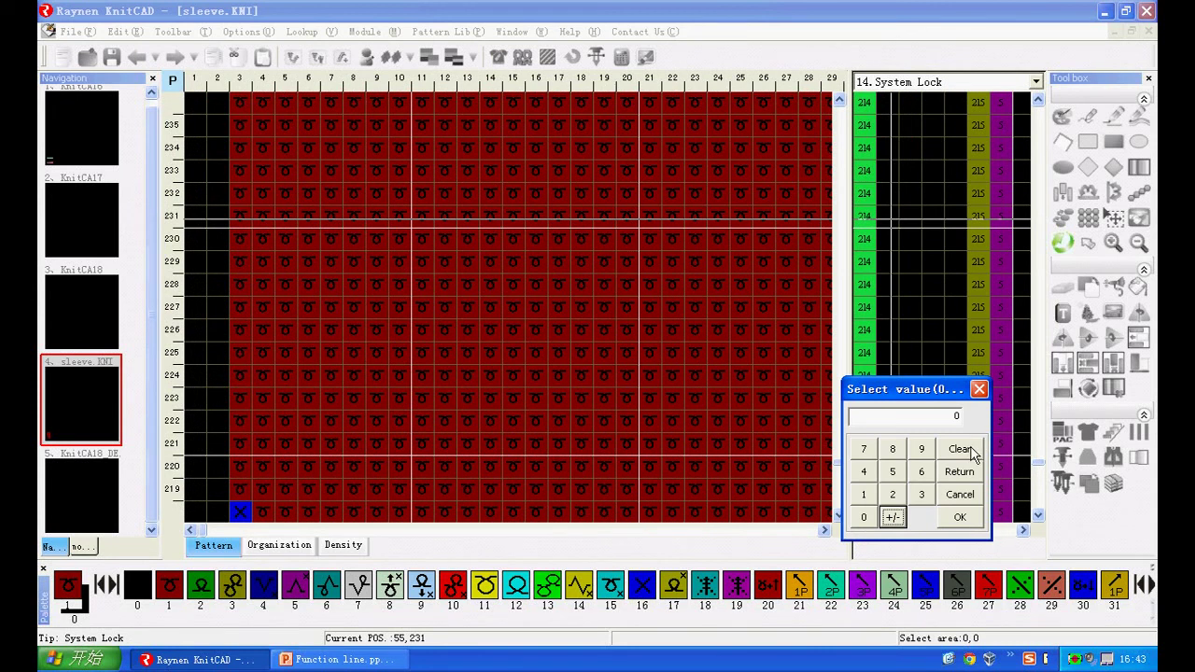
left_click(922, 501)
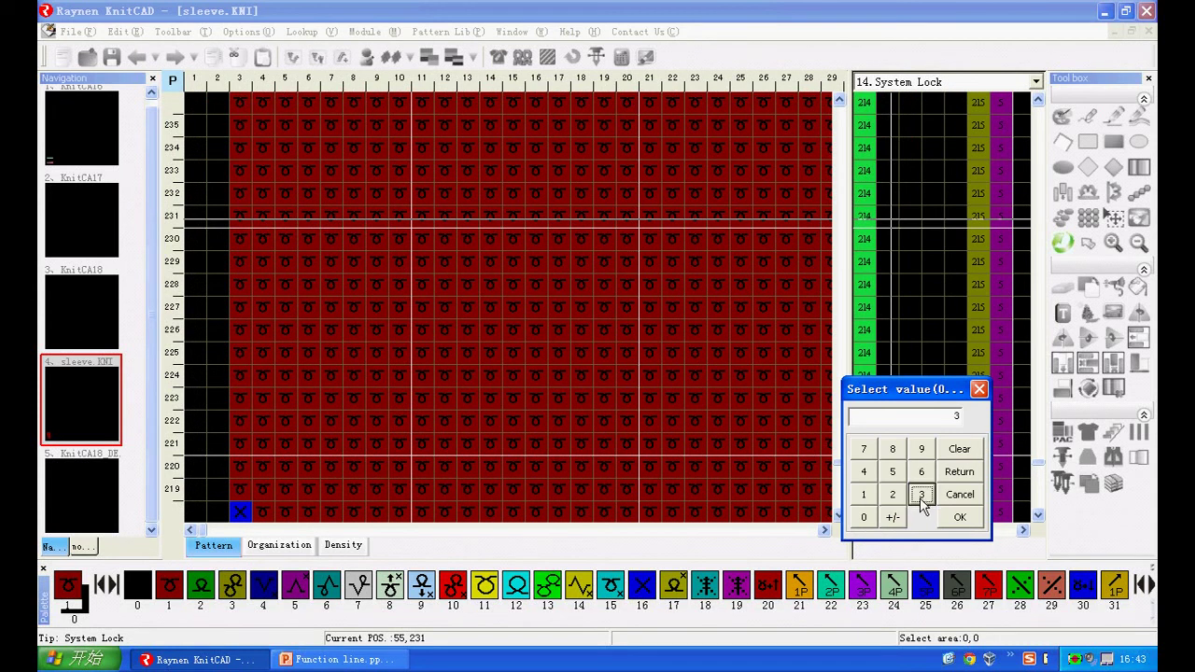
left_click(960, 519)
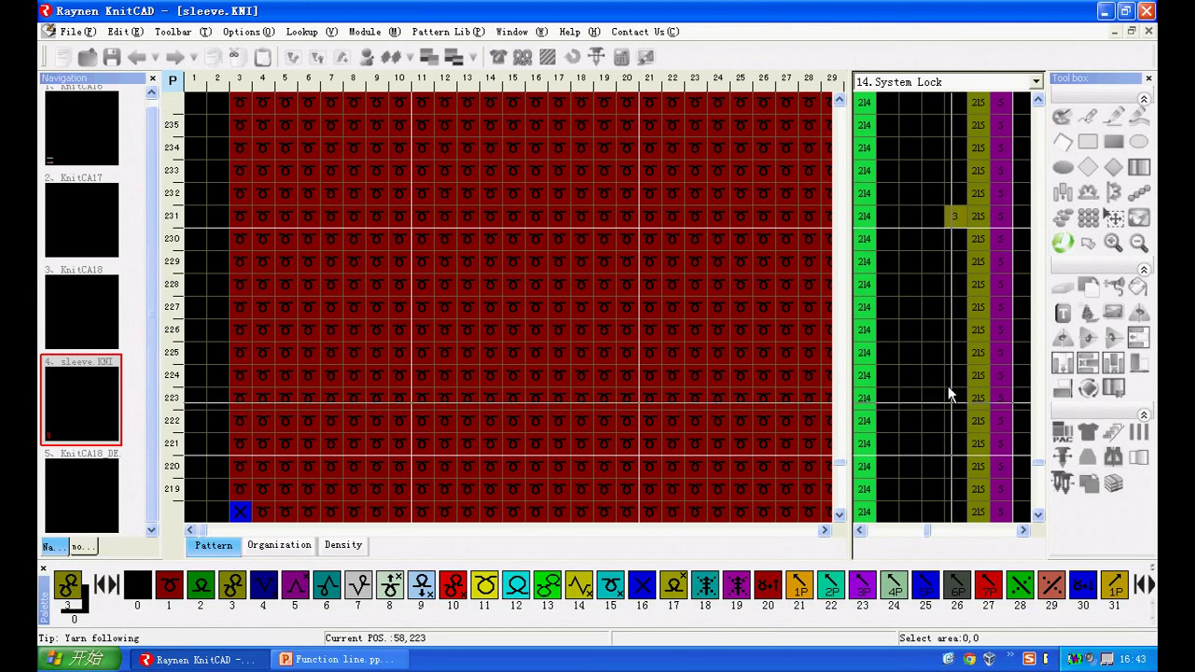
left_click(954, 216)
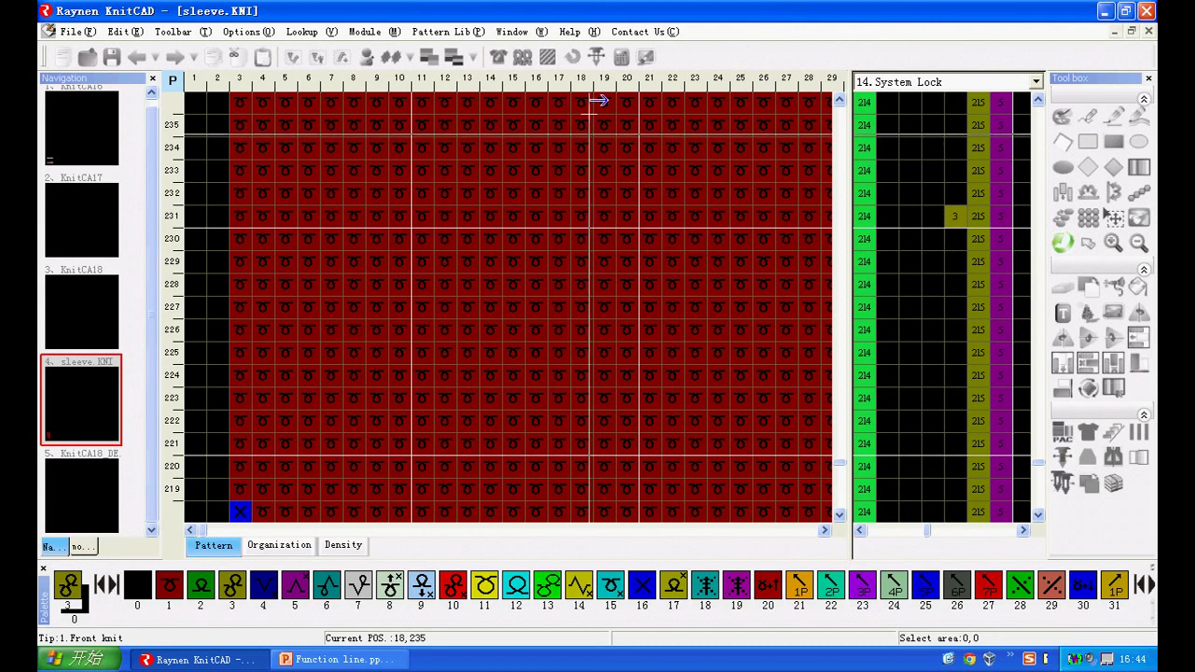
Step: Set the yarn following type to Knitting(2) in the auto process compilation options and compile the sleeve pattern
left_click(549, 58)
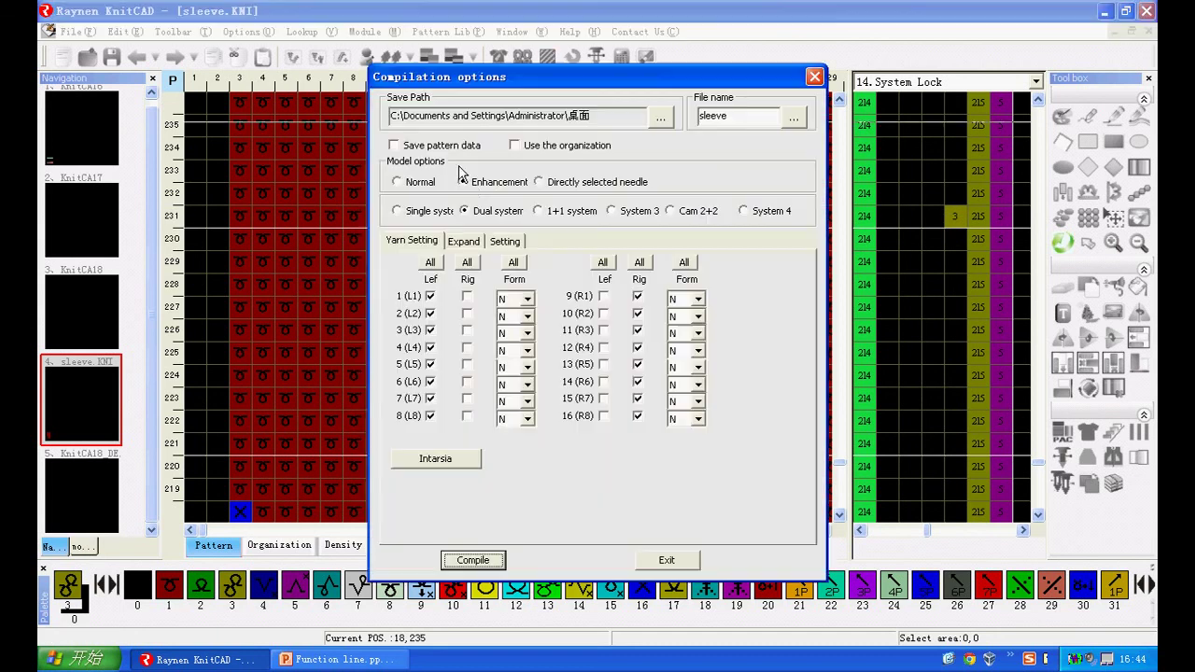
left_click(463, 242)
left_click(461, 327)
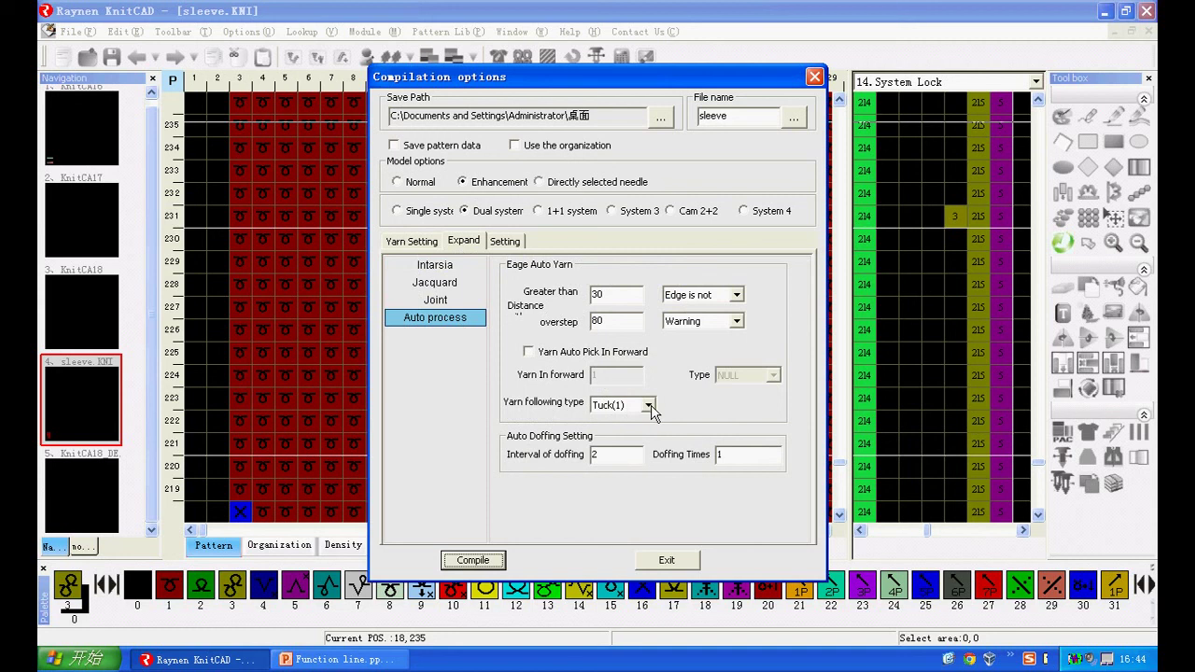
left_click(649, 405)
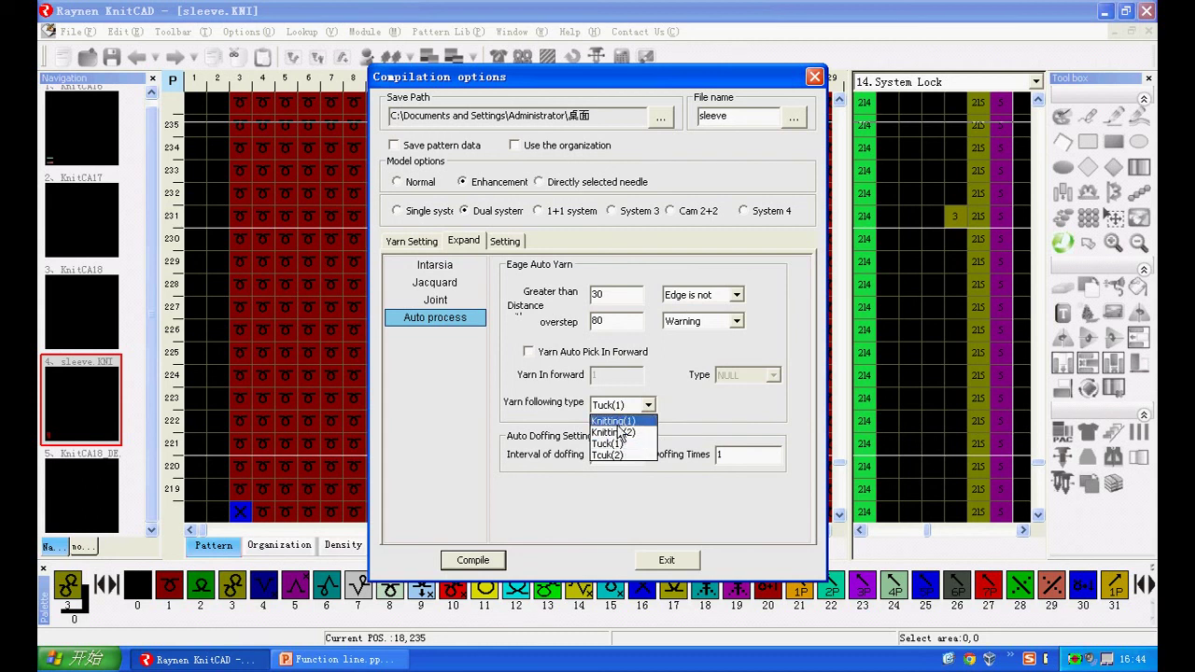
left_click(620, 433)
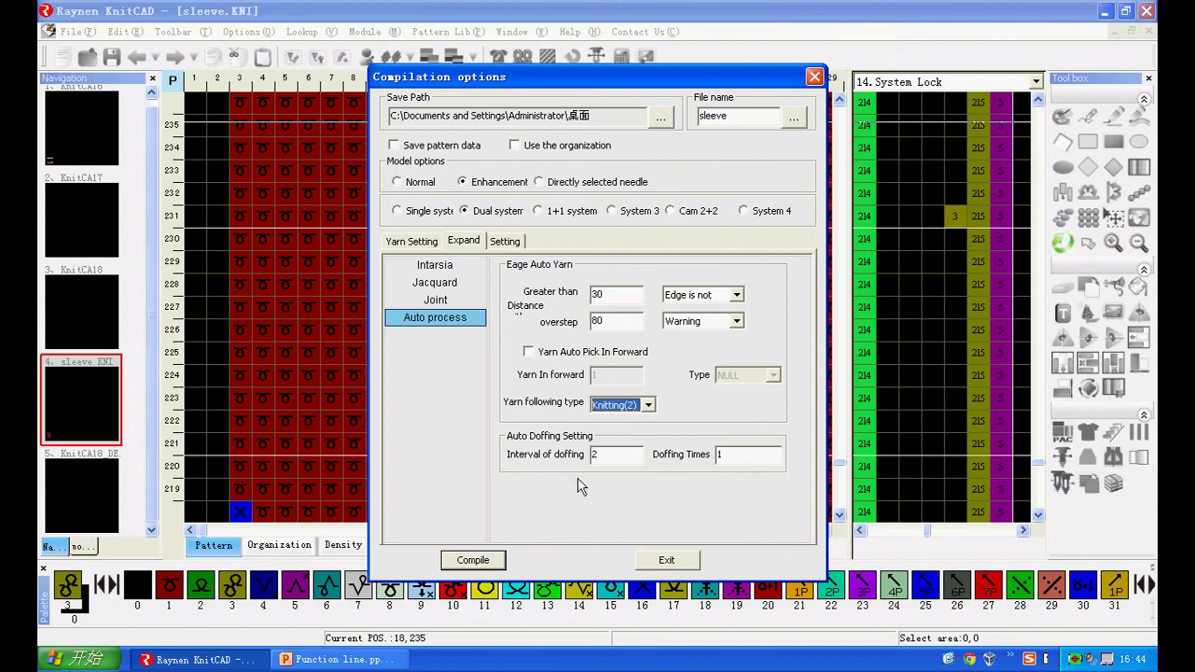
left_click(473, 560)
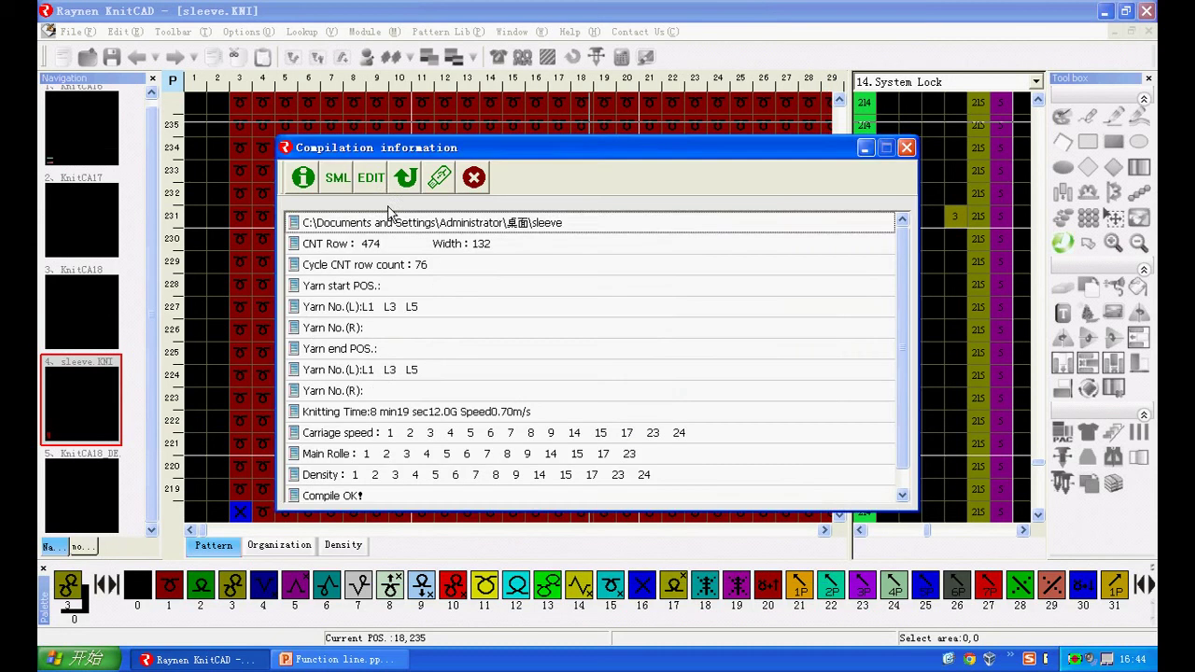
Step: Open the decompiled sleeve pattern and examine the yarn following rows 240 and 241 at its left edge
left_click(405, 178)
scroll(475, 346, "up", 3)
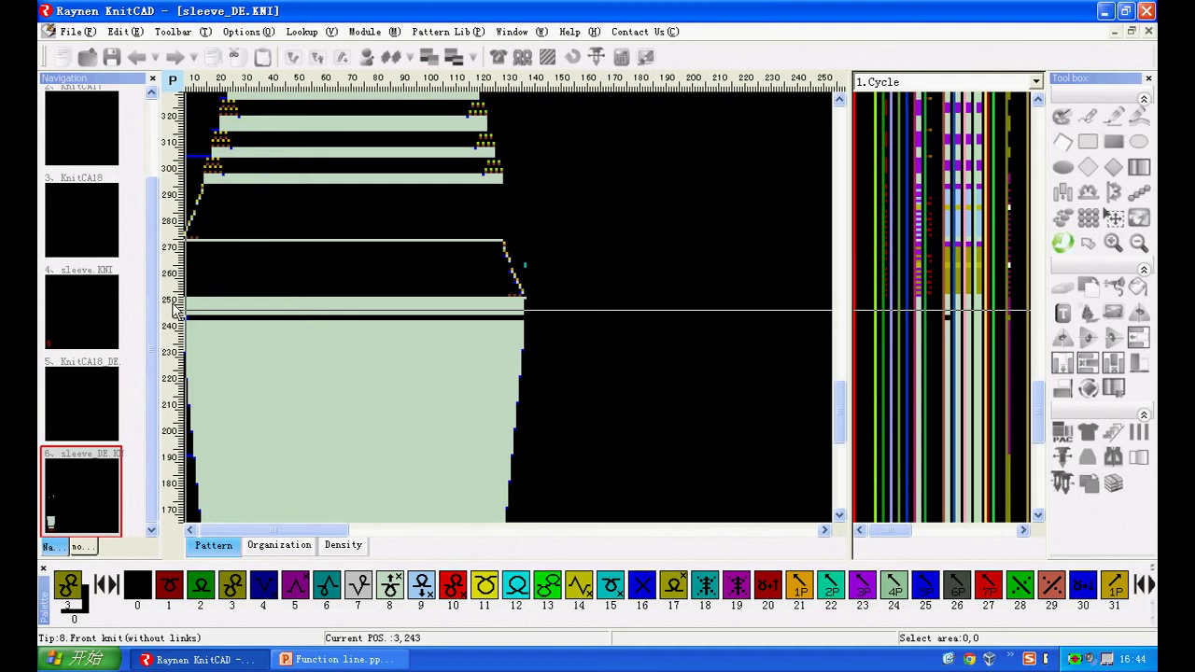
scroll(195, 339, "up", 1)
scroll(183, 384, "up", 3)
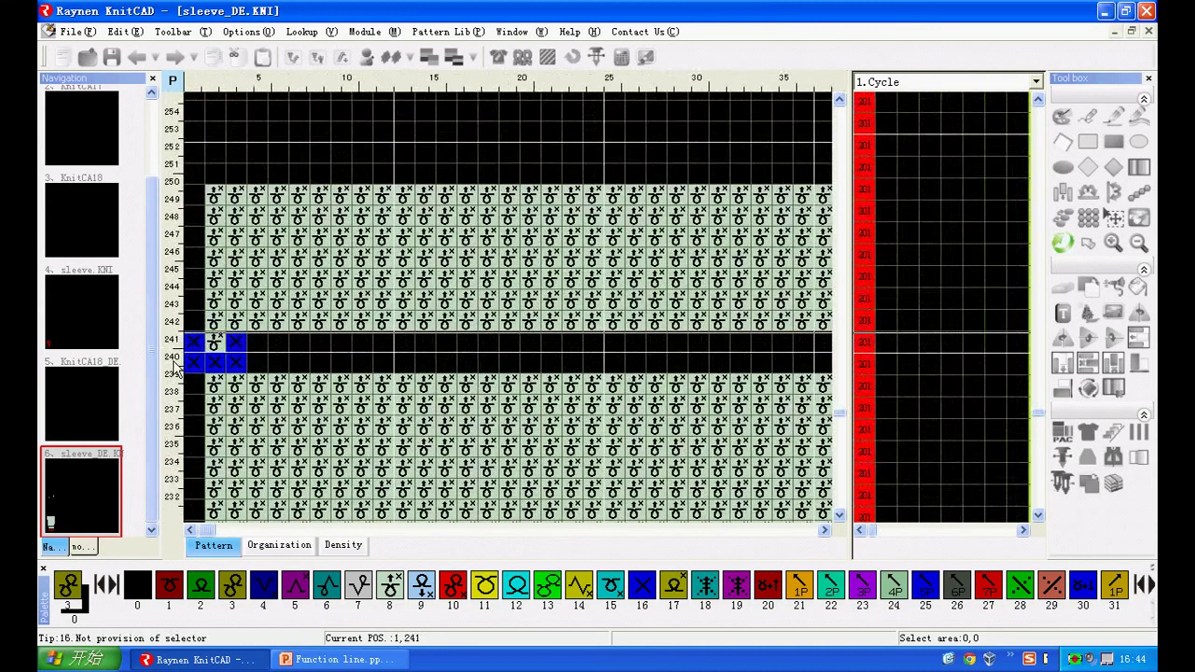